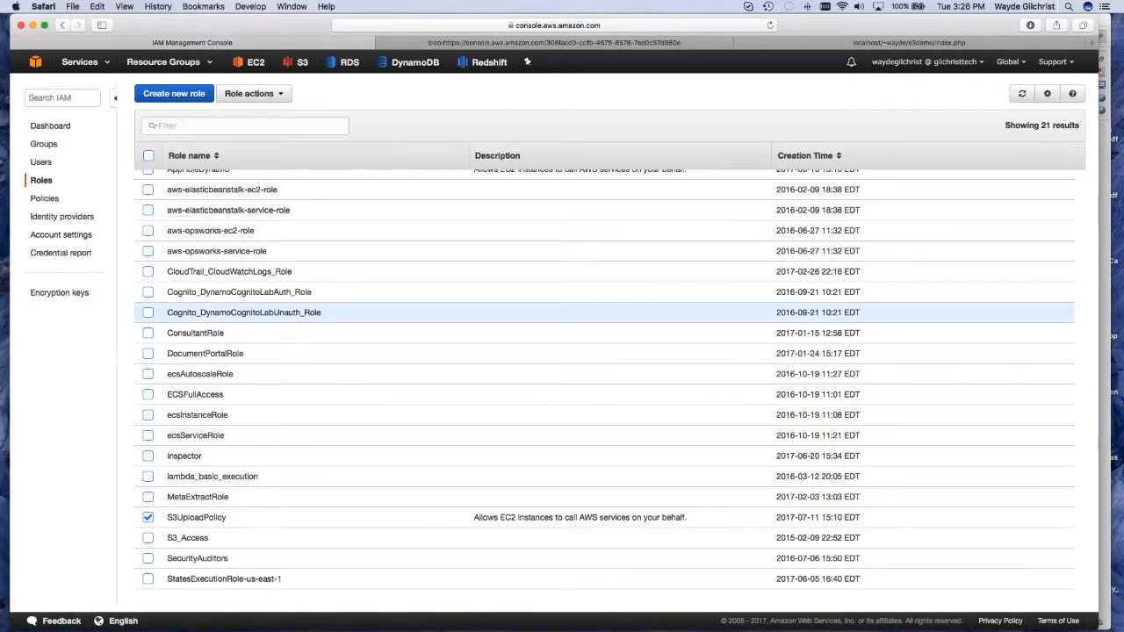
- Name the unnamed running m1.small instance in the EC2 instance list "NAT Instance"
click(252, 62)
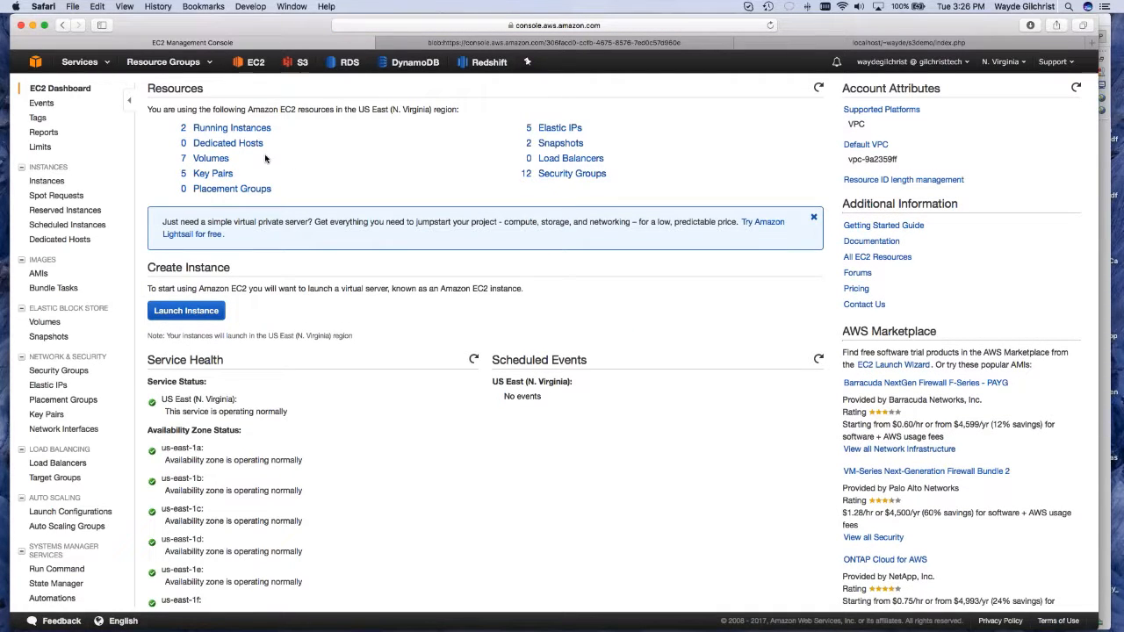
click(226, 129)
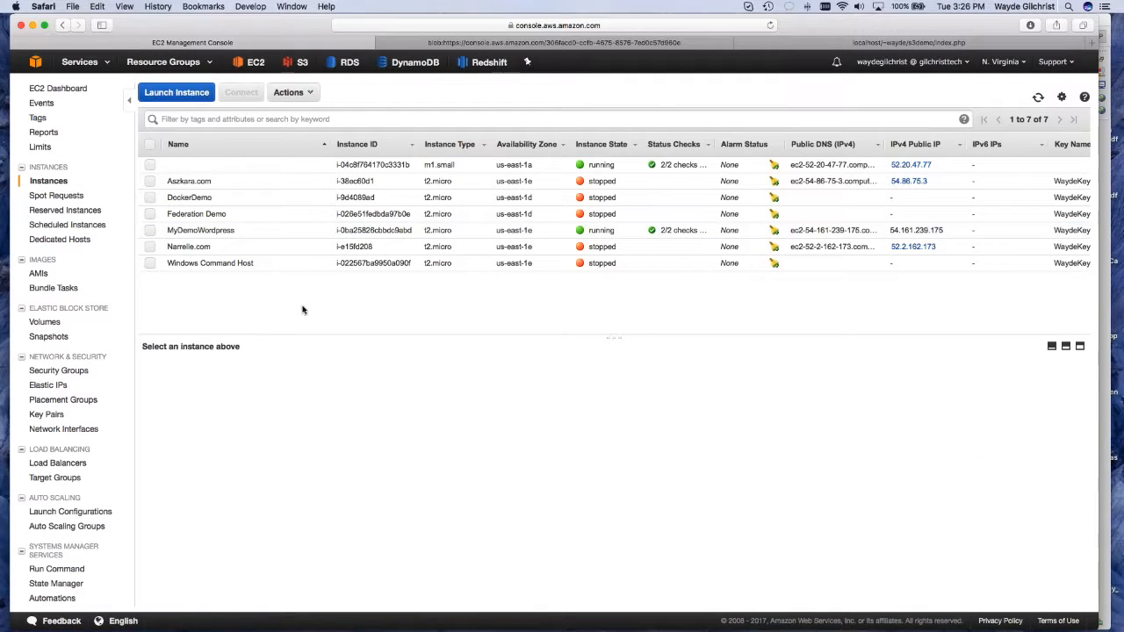
click(209, 169)
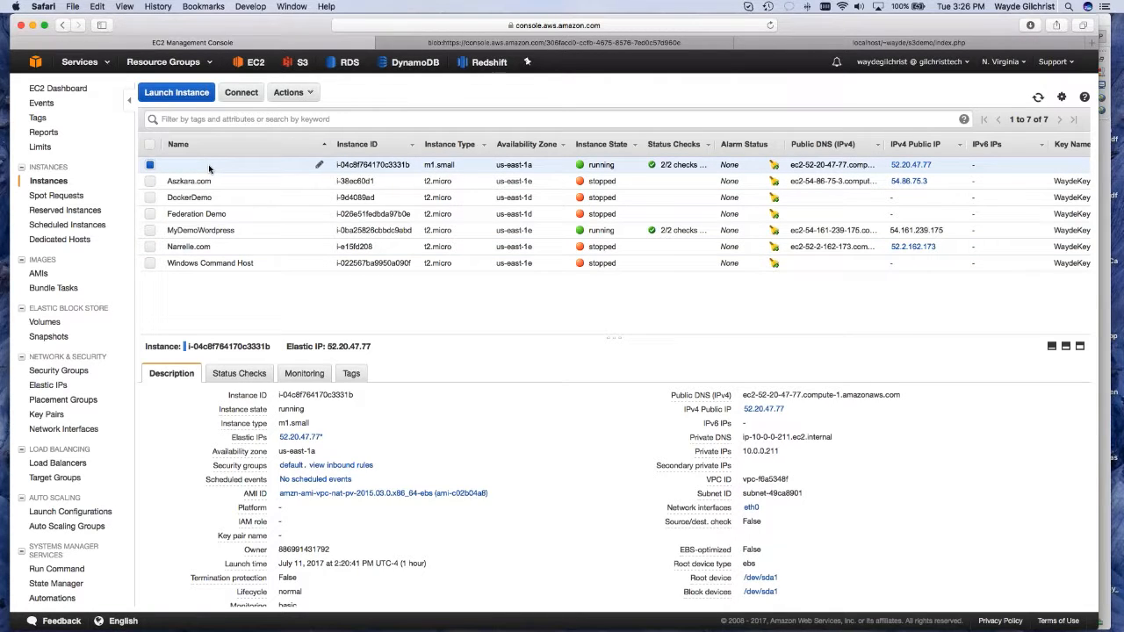
click(321, 165)
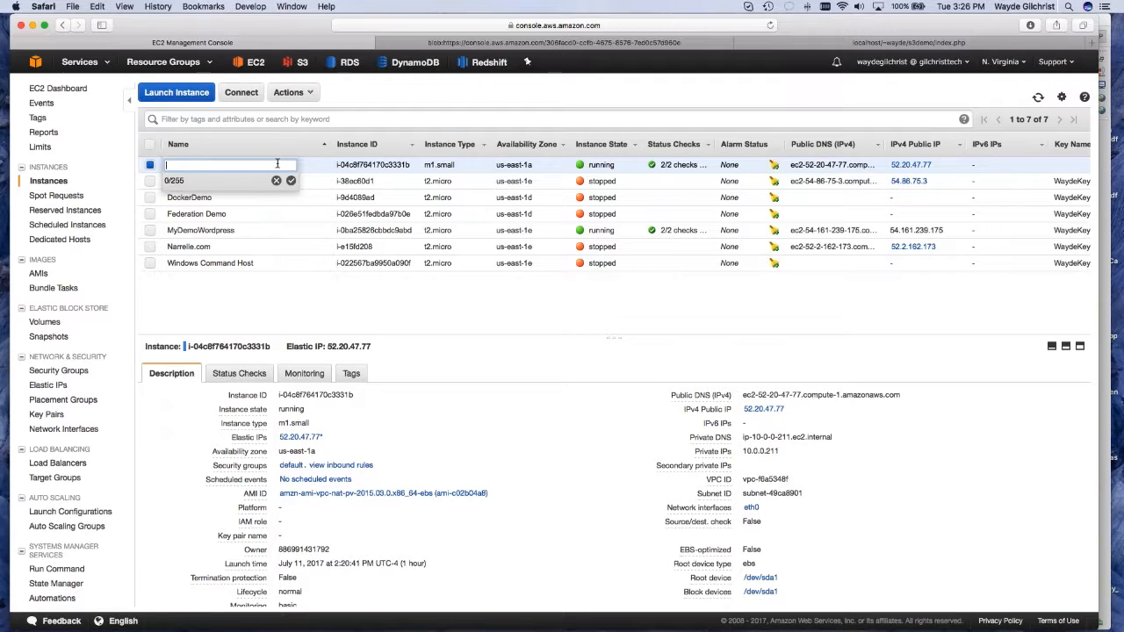
text(NAT Instance)
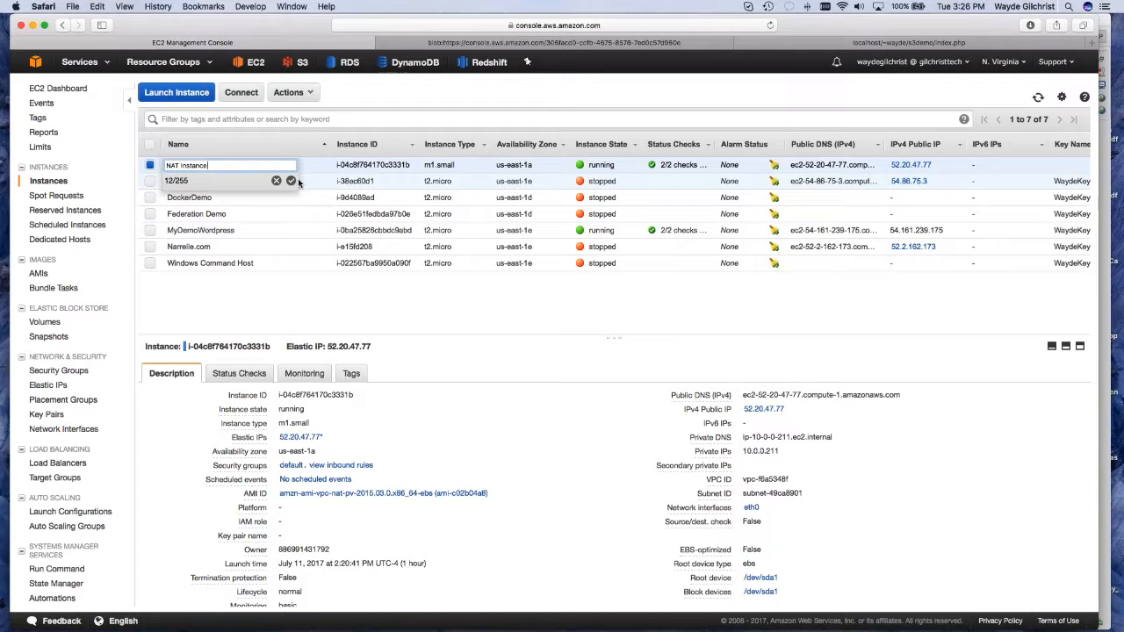
click(291, 180)
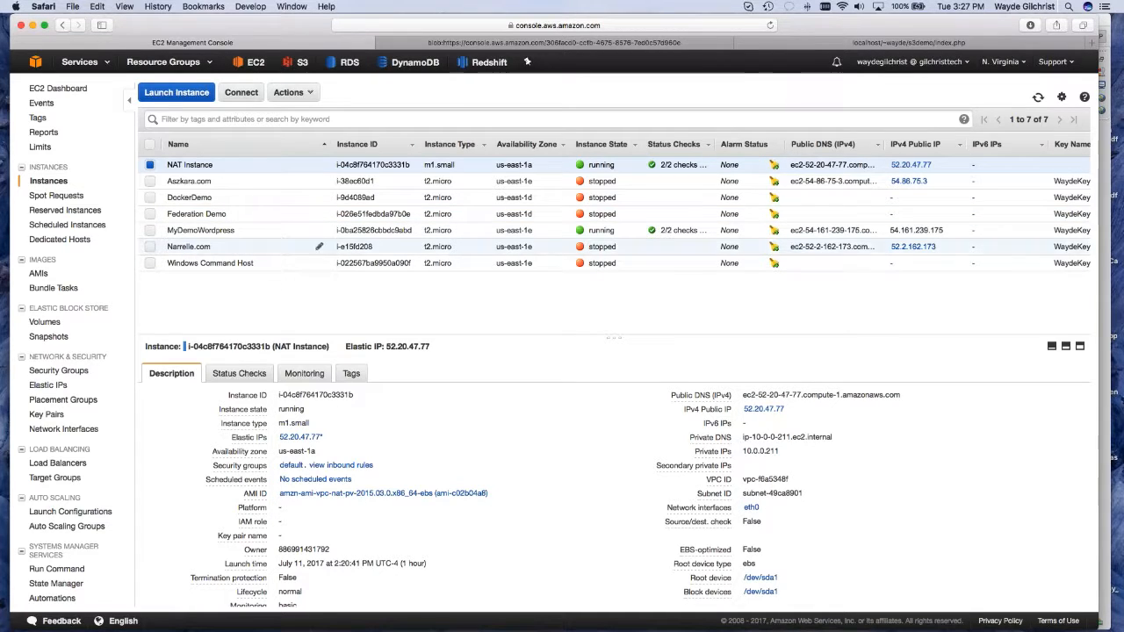
- Start launching a new EC2 instance and review the Quick Start machine images, including the Amazon Linux description and the Windows Server options
click(189, 93)
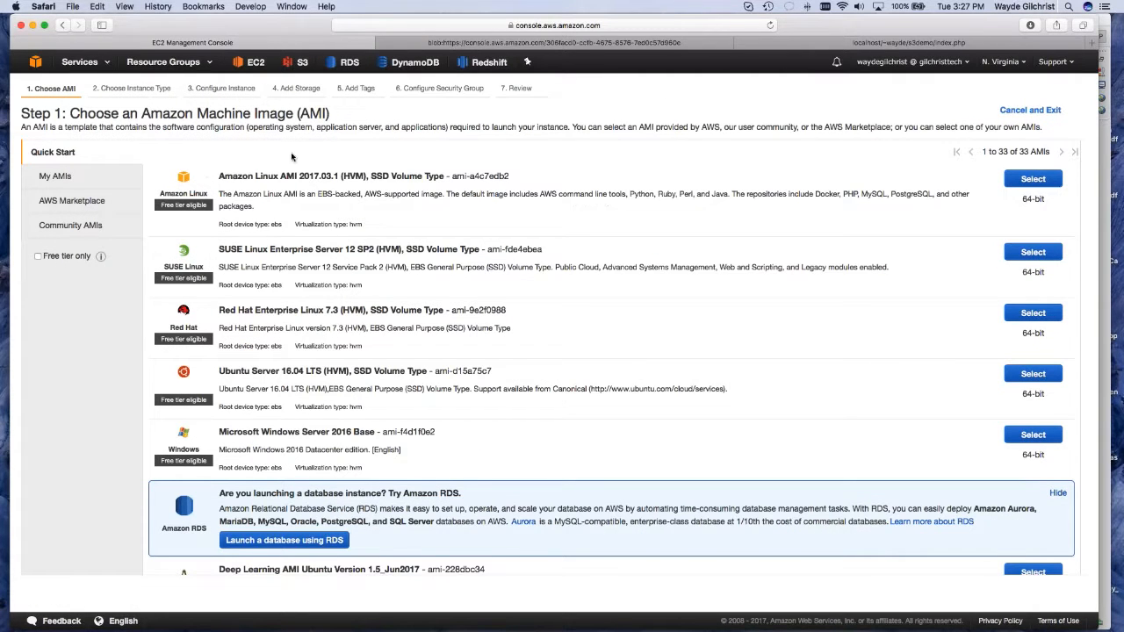
scroll(288, 155, down, 1)
scroll(288, 155, up, 1)
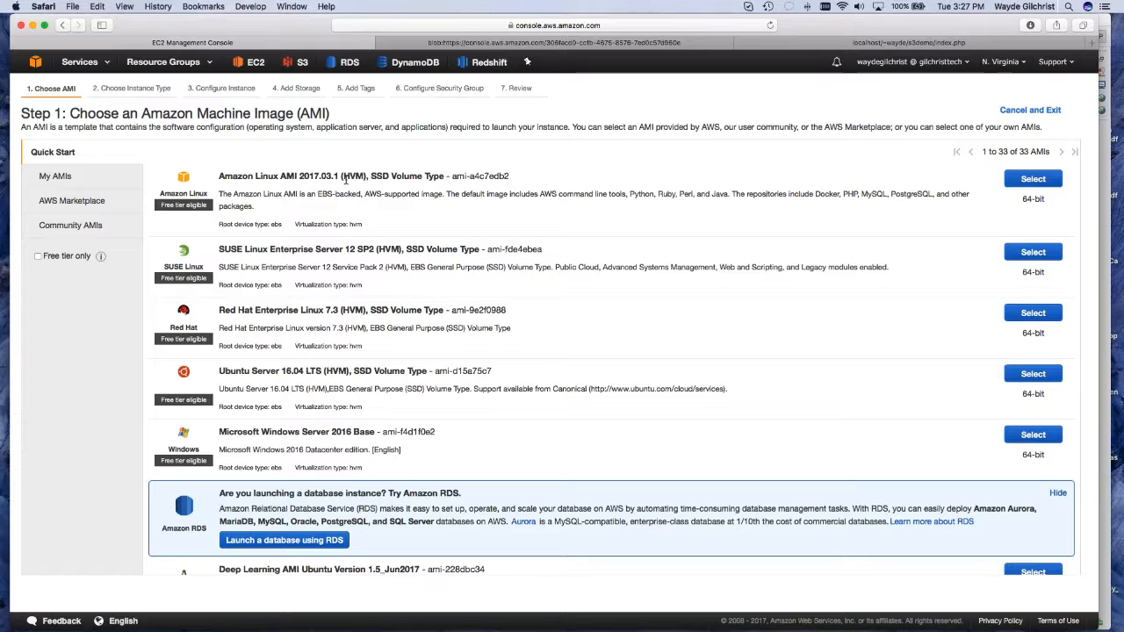
mouse_move(318, 194)
mouse_down()
mouse_move(337, 194)
mouse_move(321, 193)
mouse_up()
double_click(326, 194)
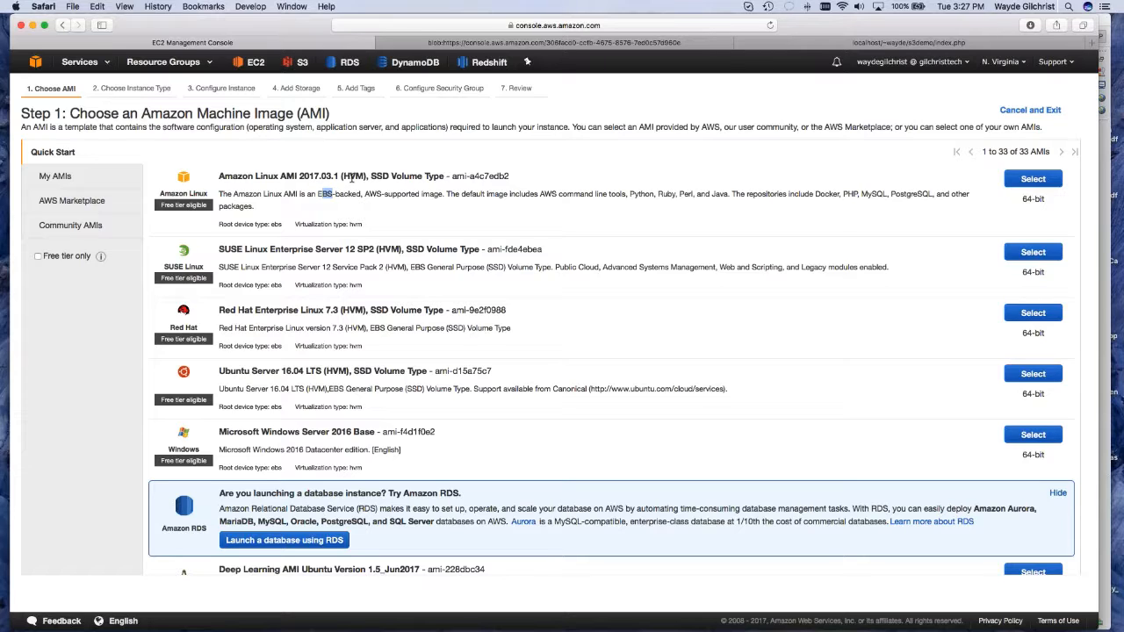
double_click(194, 205)
click(265, 223)
scroll(247, 242, down, 4)
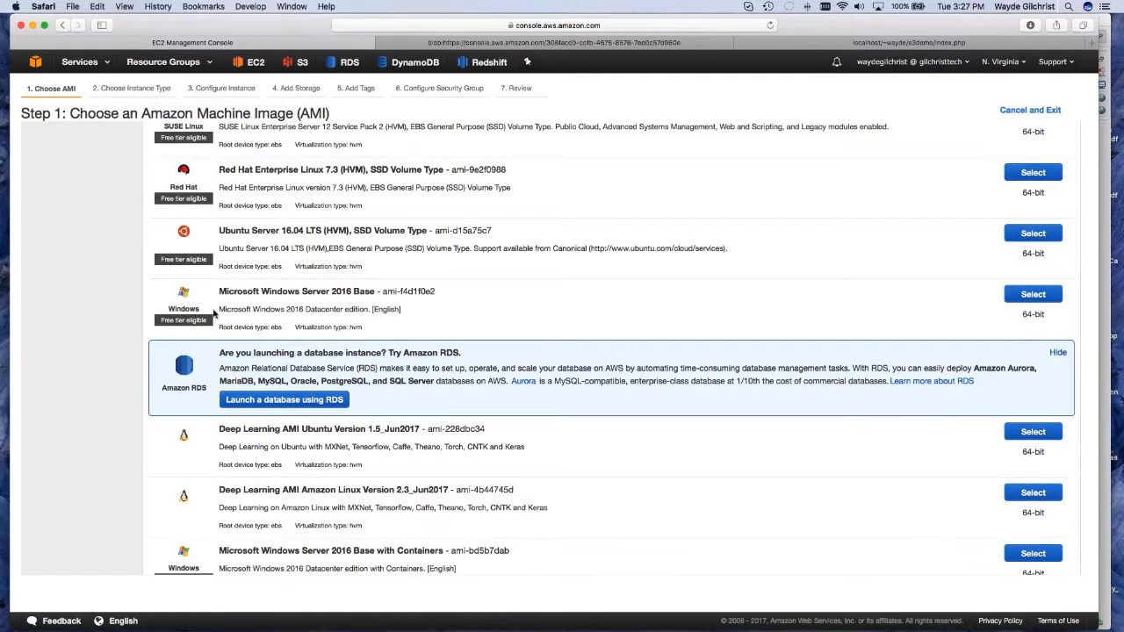
scroll(212, 313, down, 5)
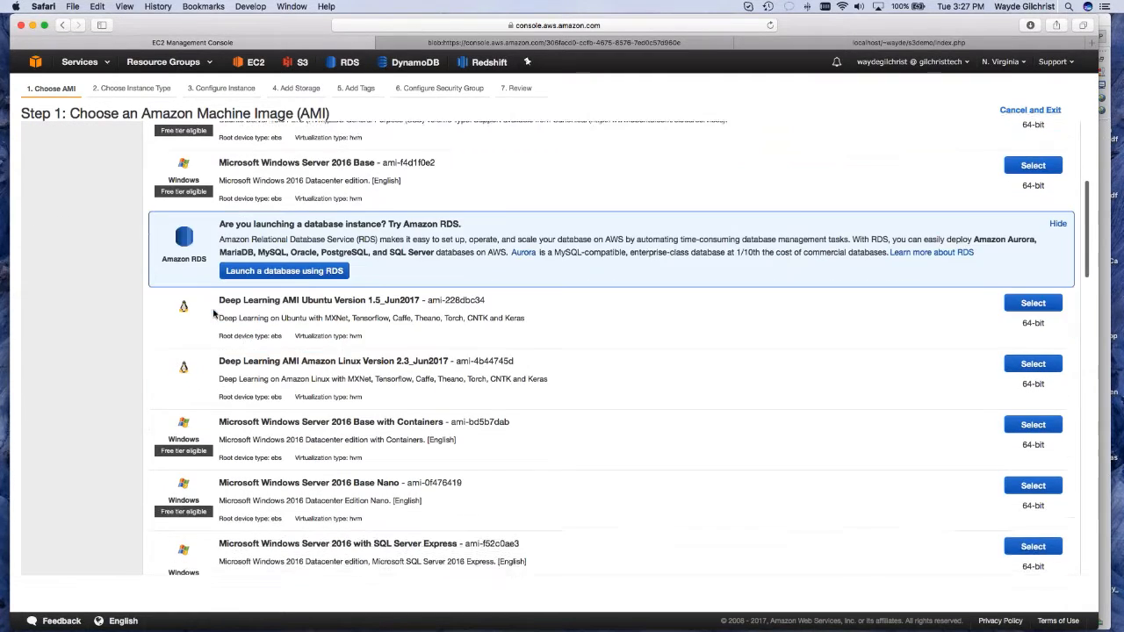
scroll(213, 314, down, 2)
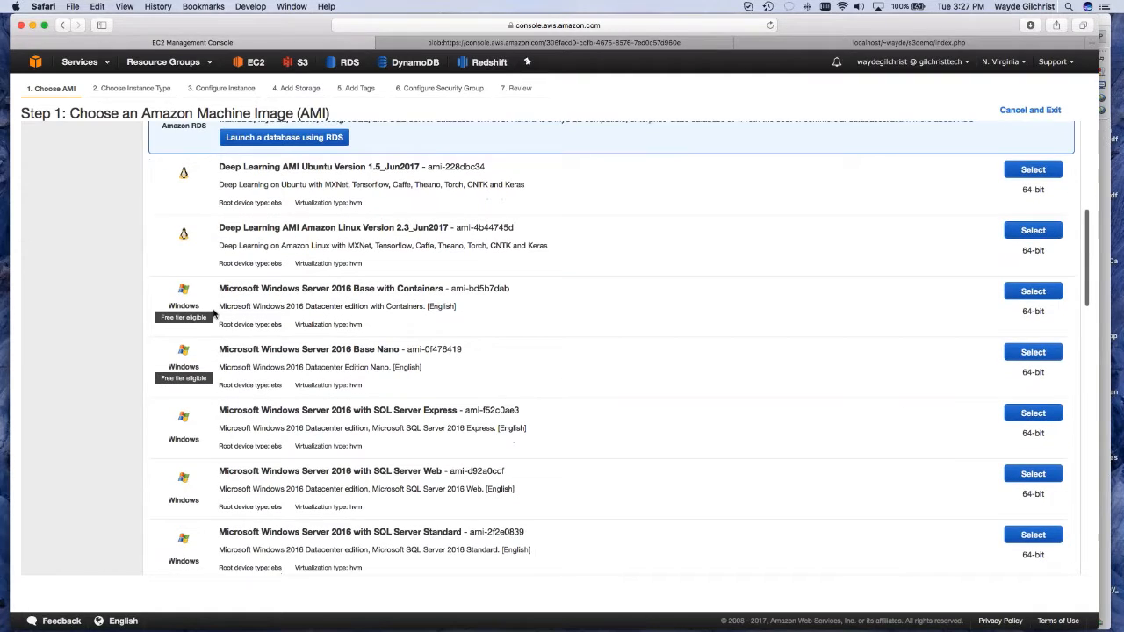
scroll(212, 314, down, 4)
scroll(212, 316, up, 7)
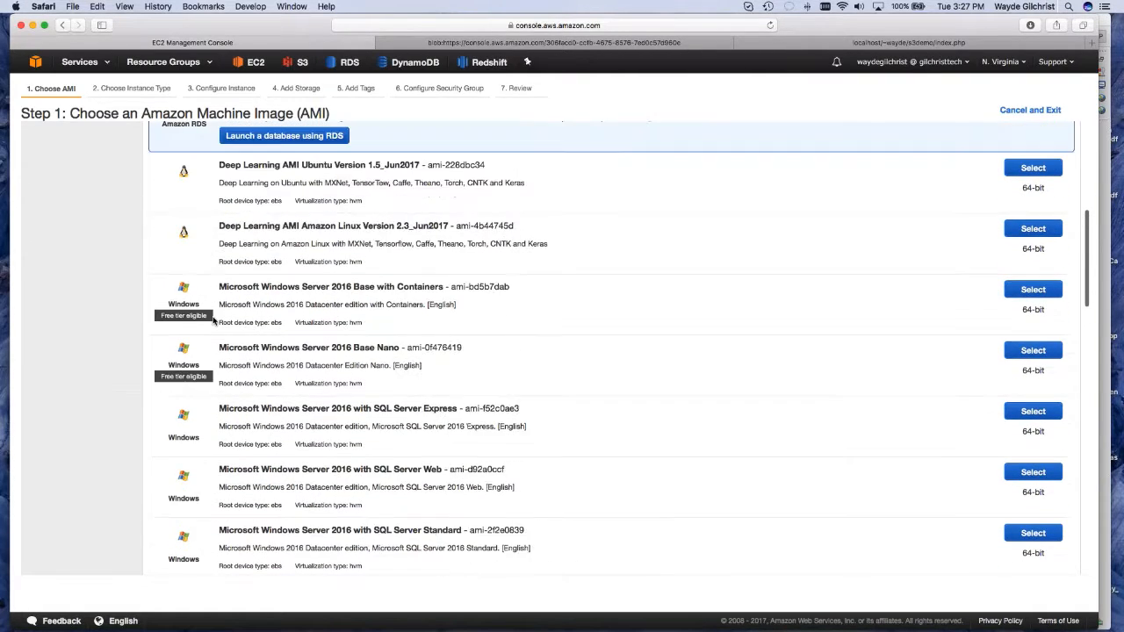
scroll(212, 322, up, 6)
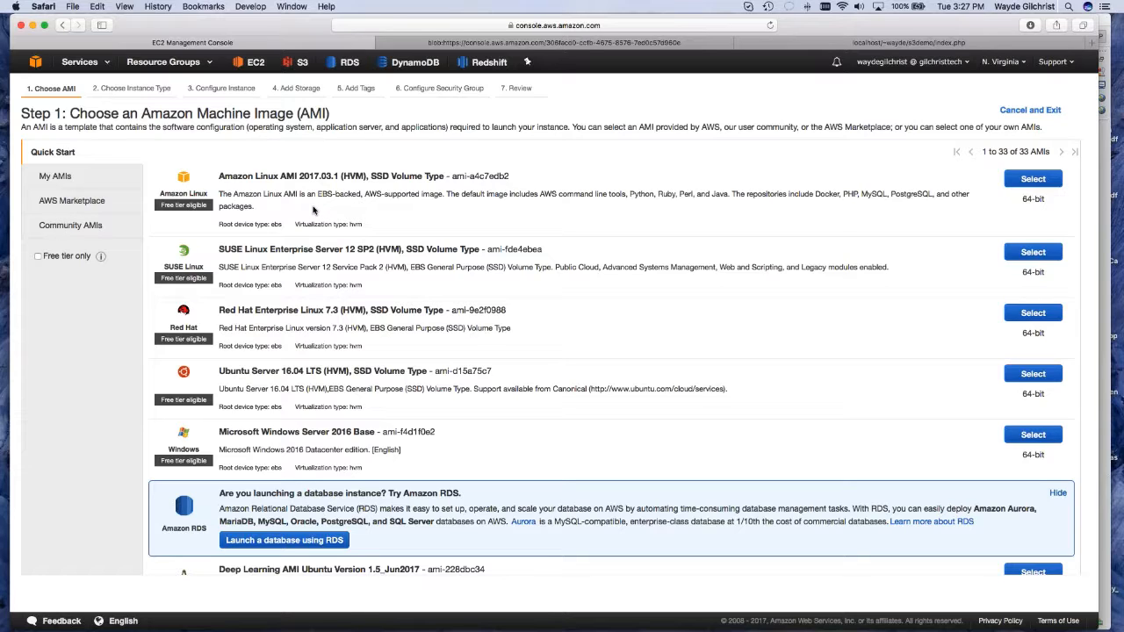
- Choose Amazon Linux AMI 2017.03.1 (HVM), keep the t2.micro instance type, and continue to the instance details
click(1020, 183)
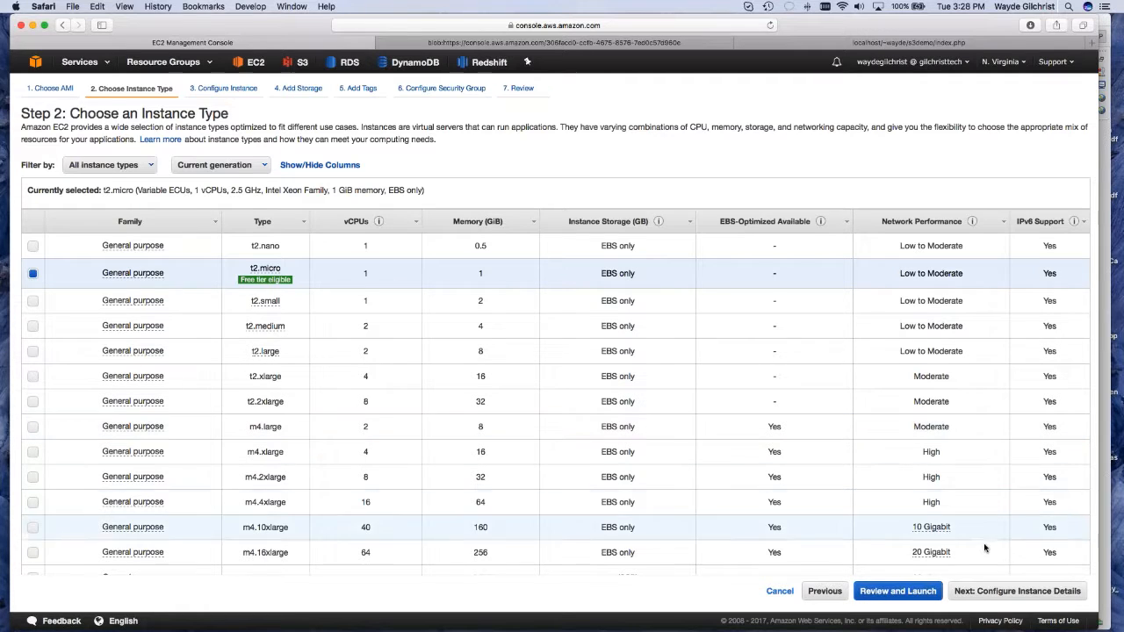
click(993, 592)
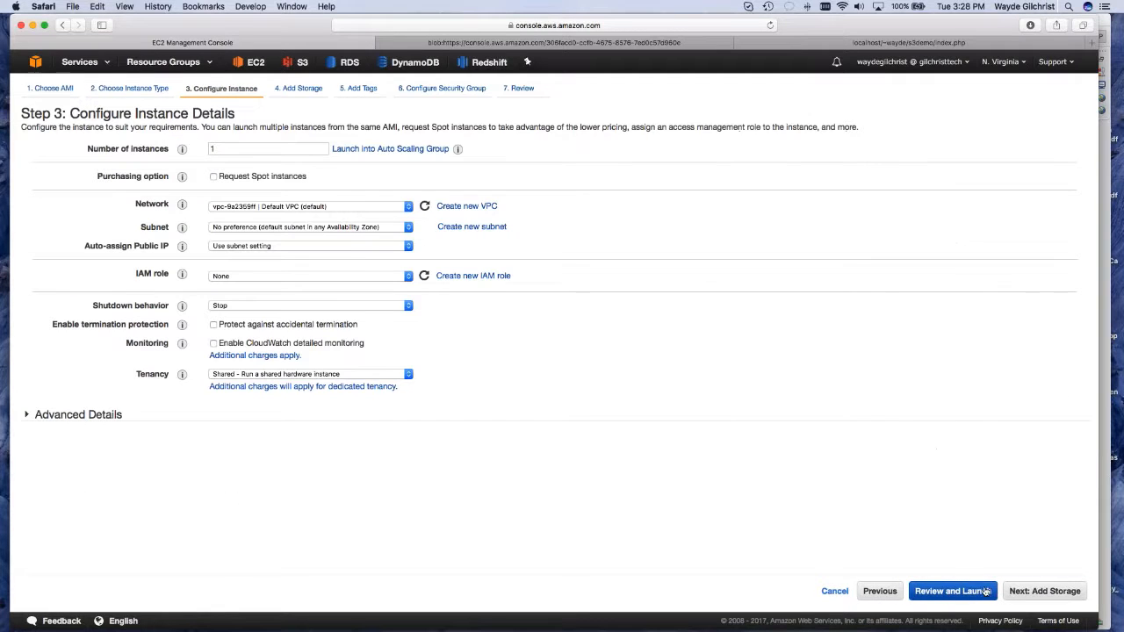
- Set the instance's network to DemoVPC and keep Public subnet 1 in us-east-1a as its subnet
click(412, 206)
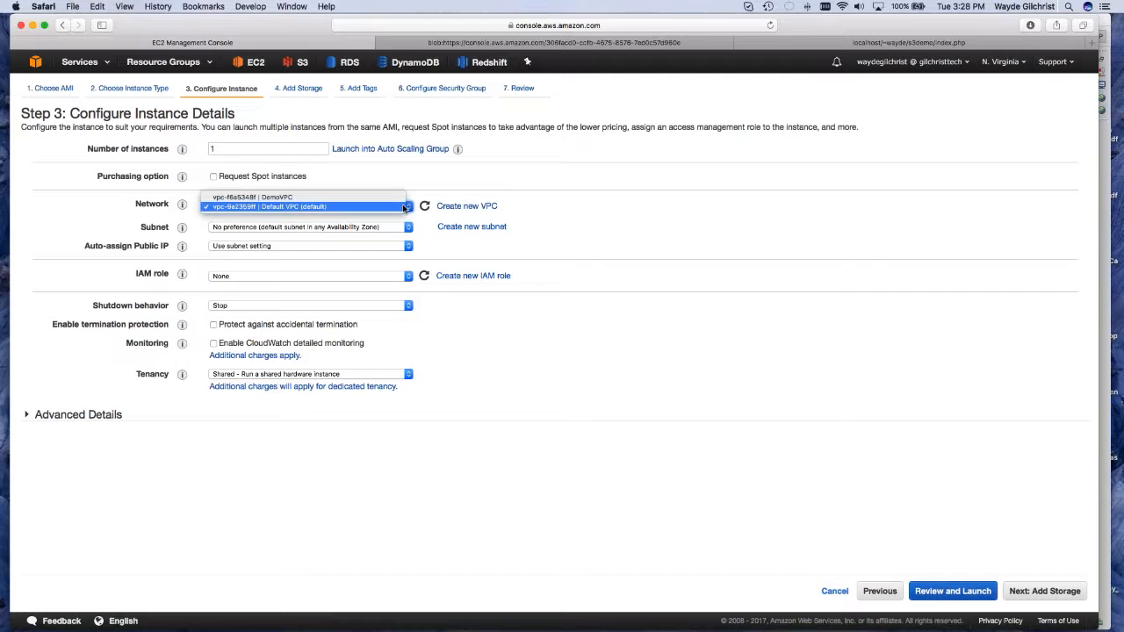
click(391, 179)
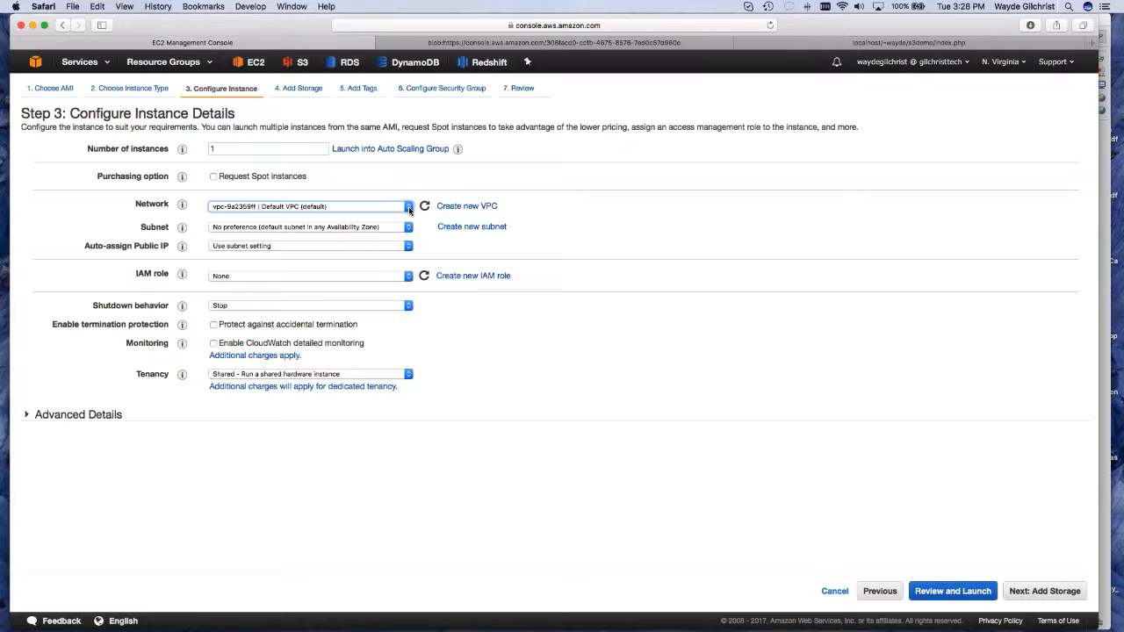
click(408, 206)
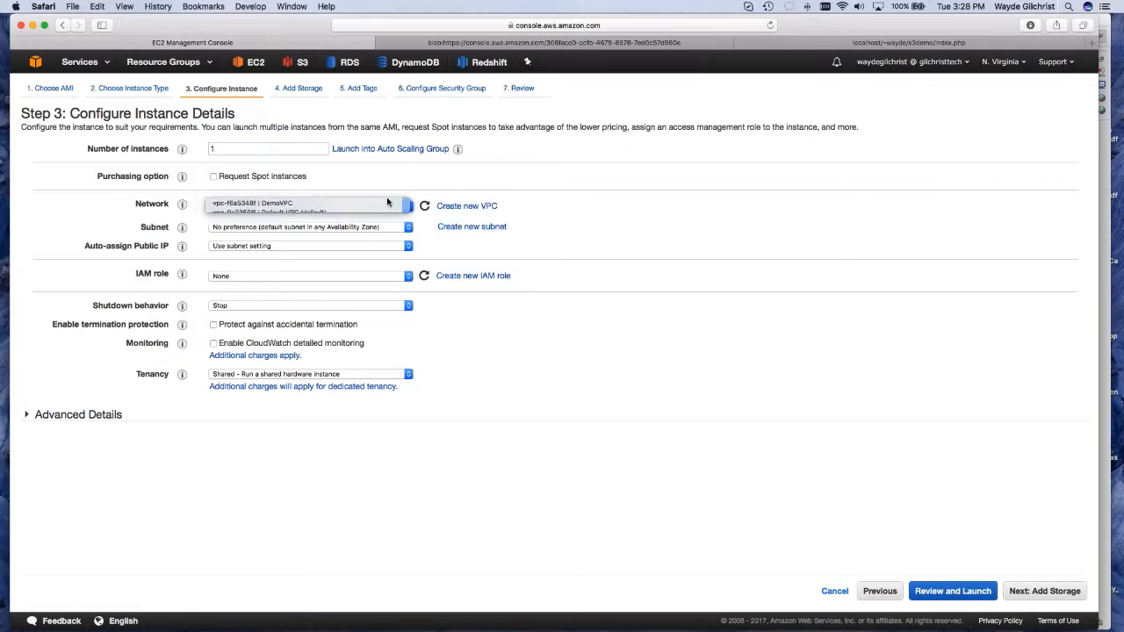
click(387, 201)
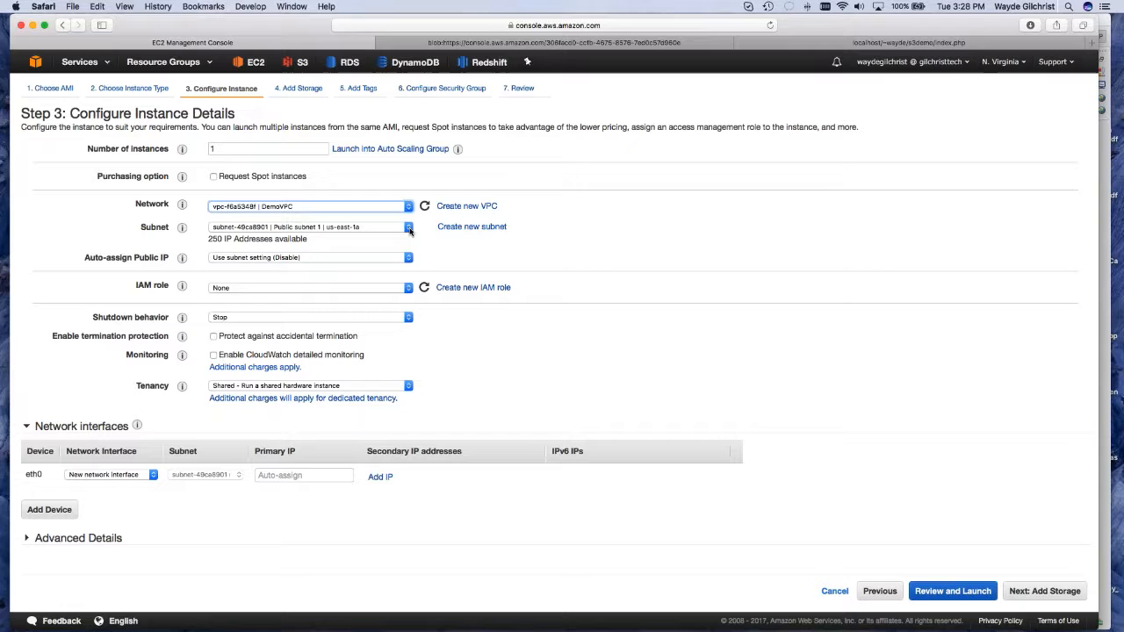
click(409, 230)
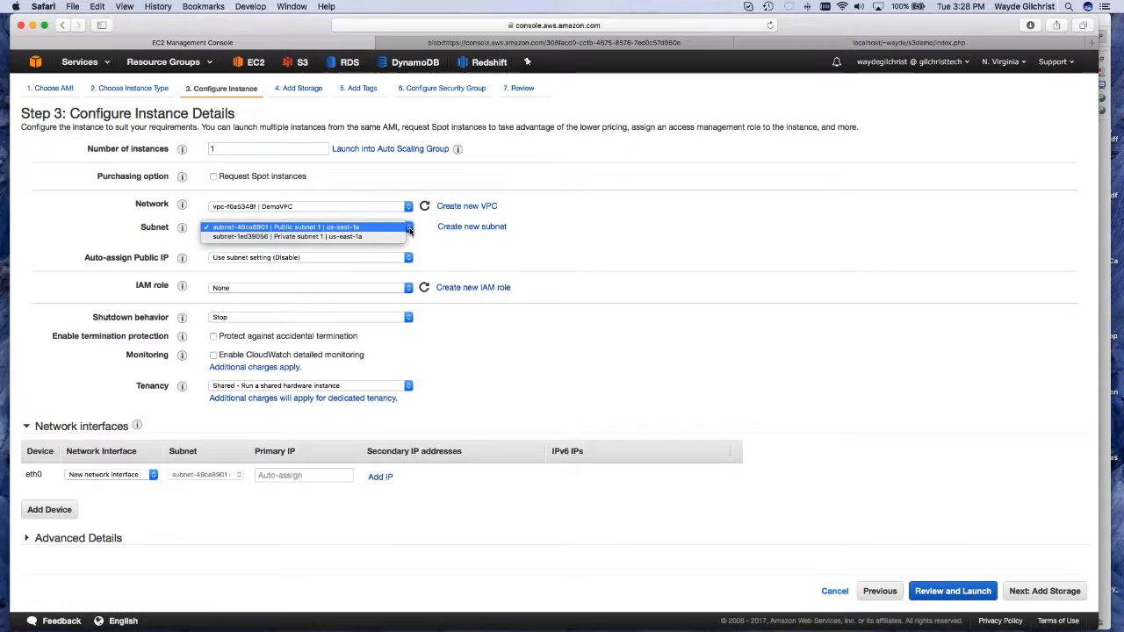
click(393, 227)
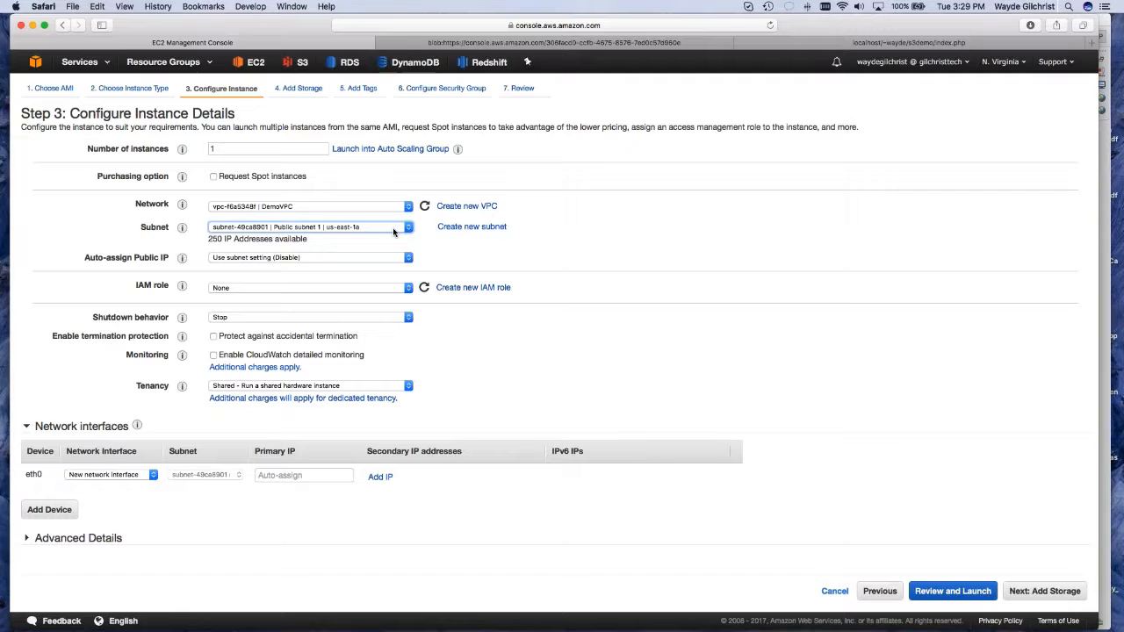
- Enable auto-assignment of a public IP and assign the S3UploadPolicy IAM role to the instance
click(392, 257)
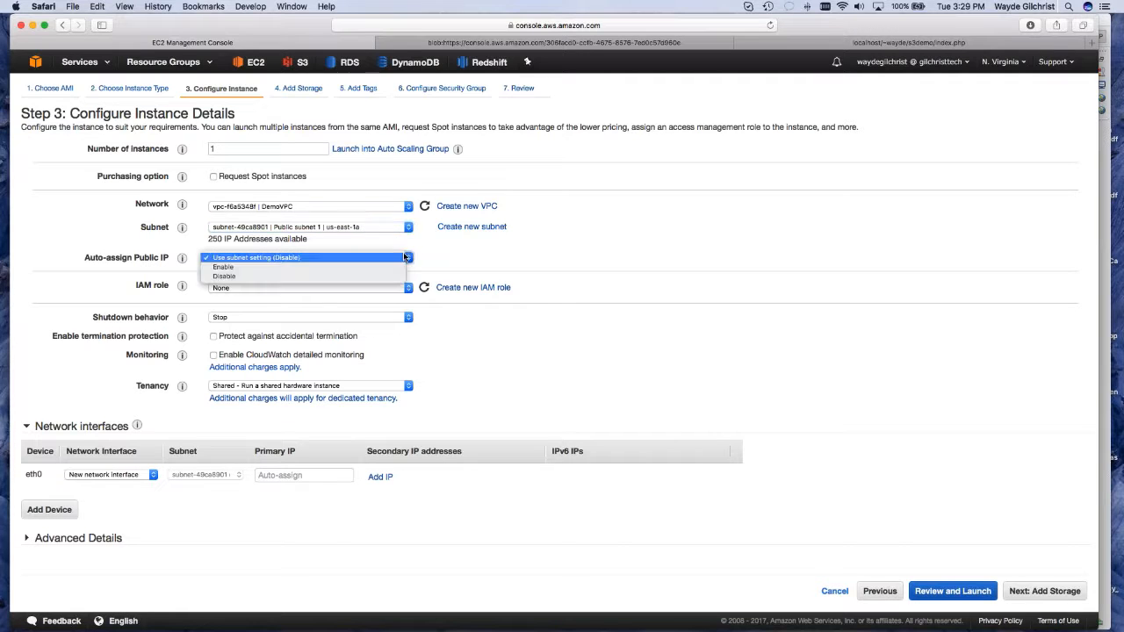
click(391, 267)
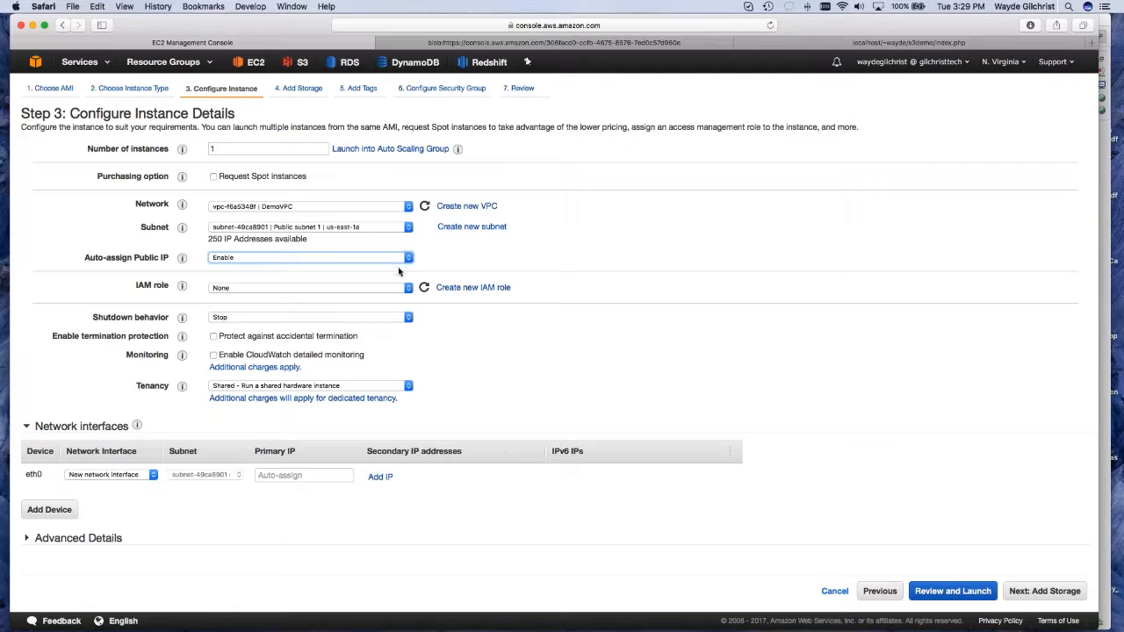
click(406, 287)
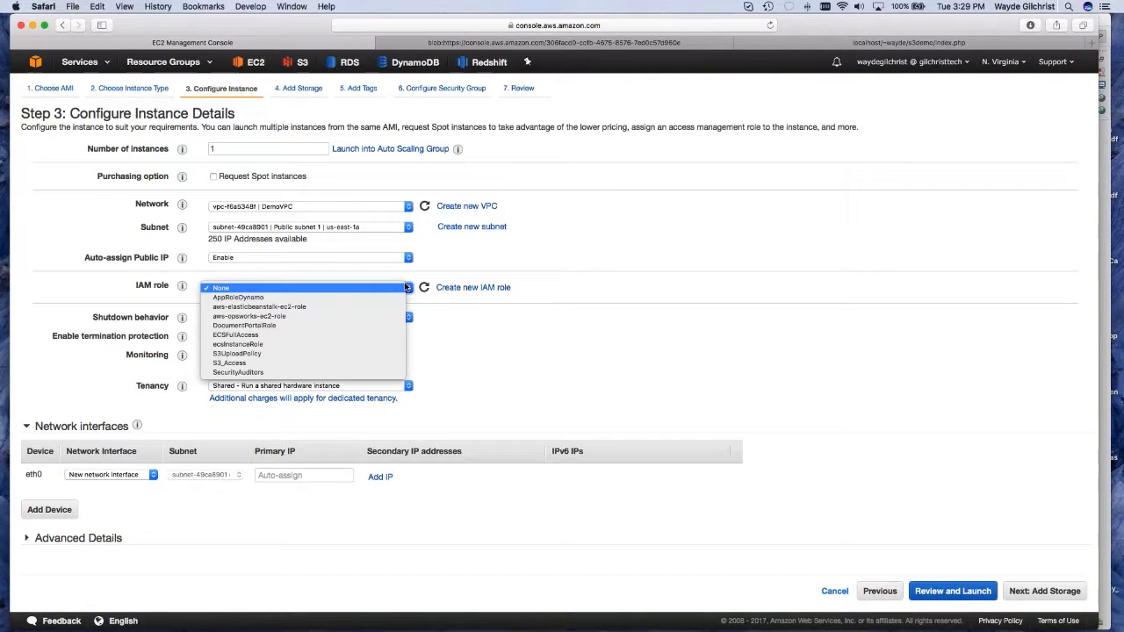
click(357, 352)
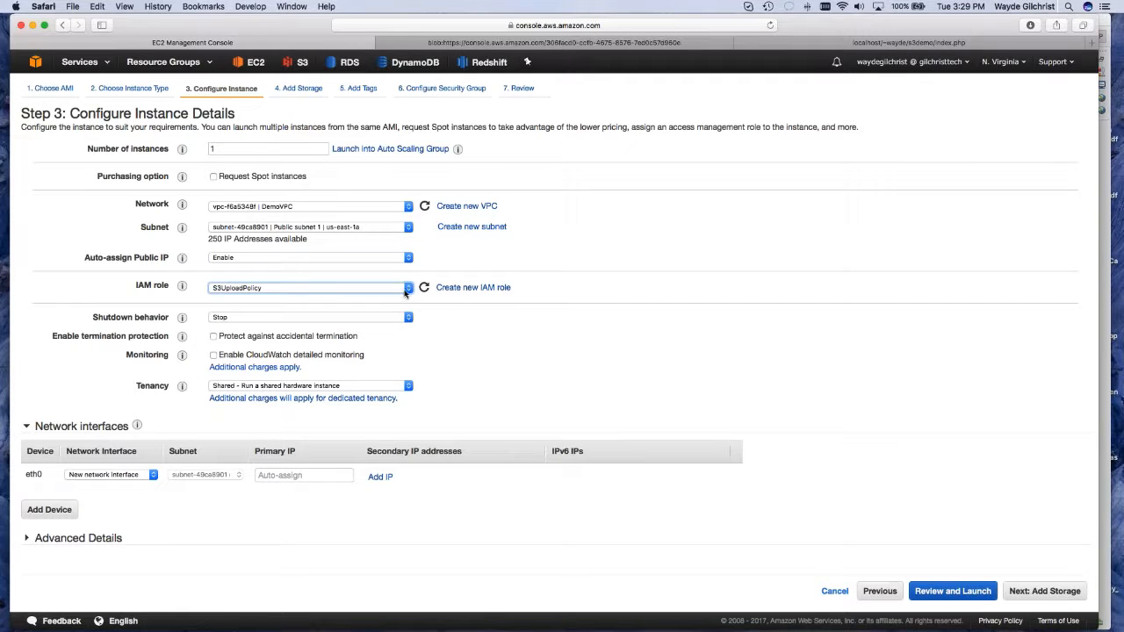
click(407, 289)
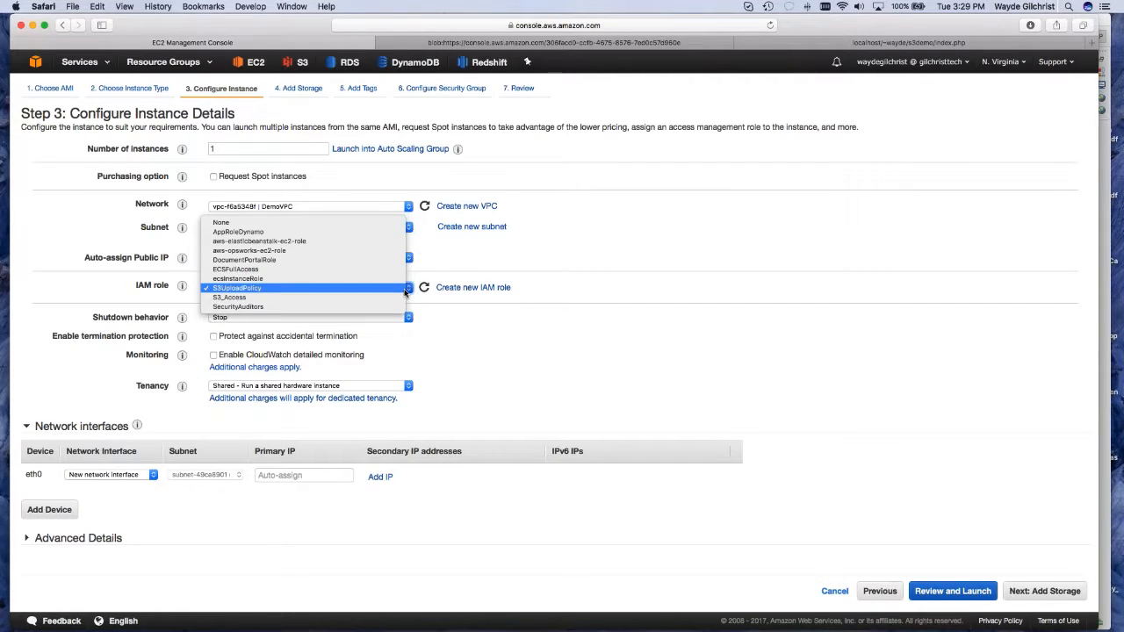
click(406, 291)
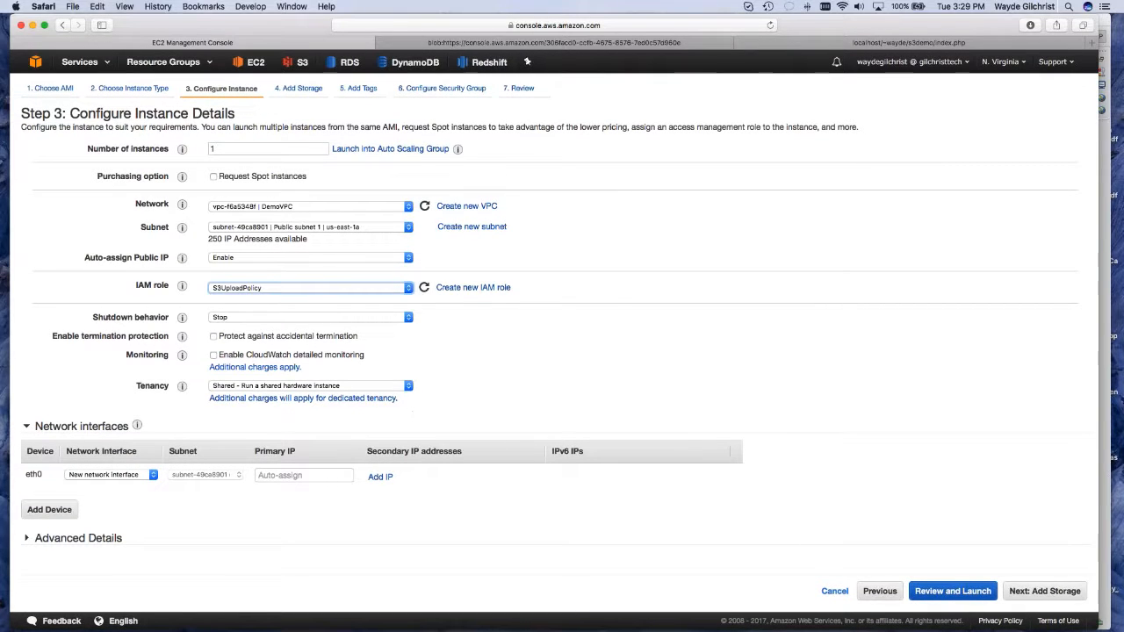
- Paste the bootstrap script that starts httpd and downloads and unzips S3Demo.zip in /var/www/html into the instance's user data
click(26, 539)
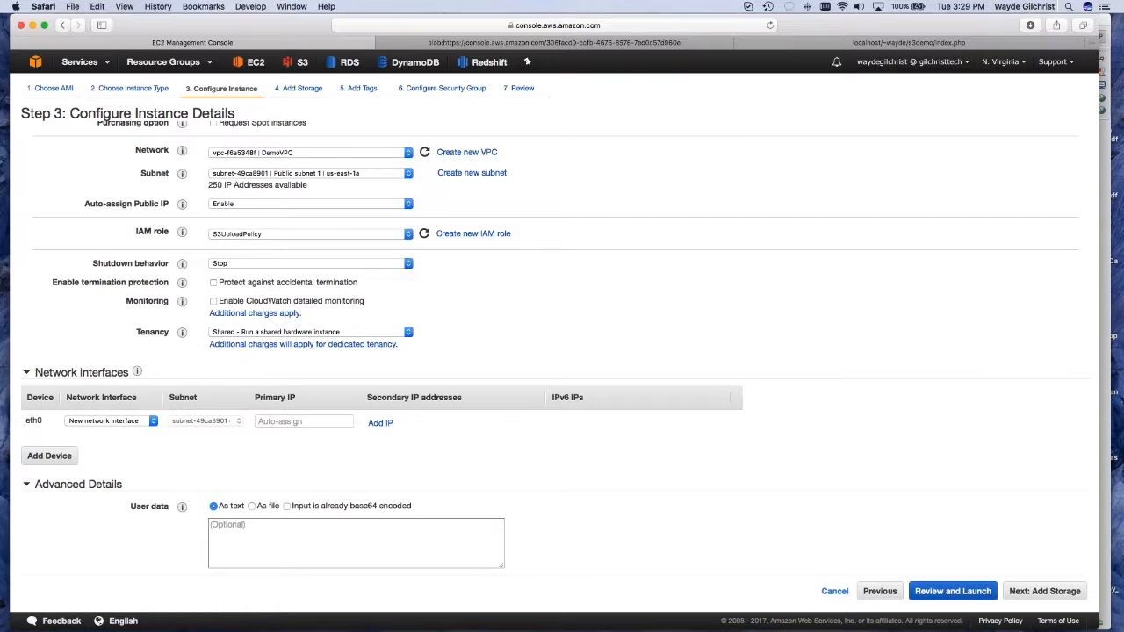
key(super+Tab)
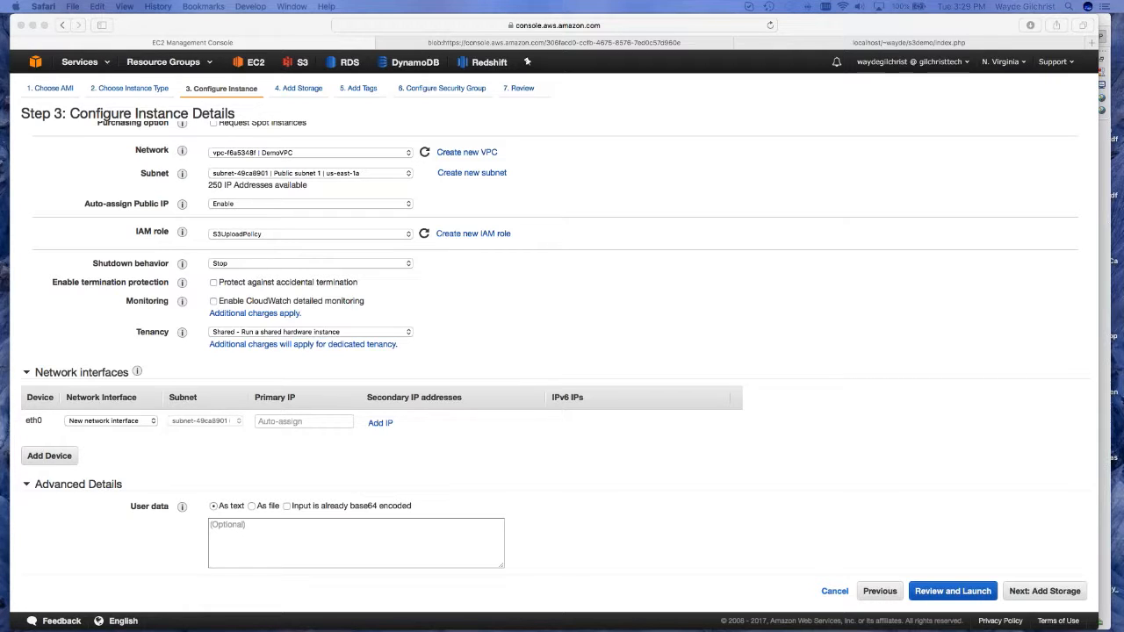
click(399, 543)
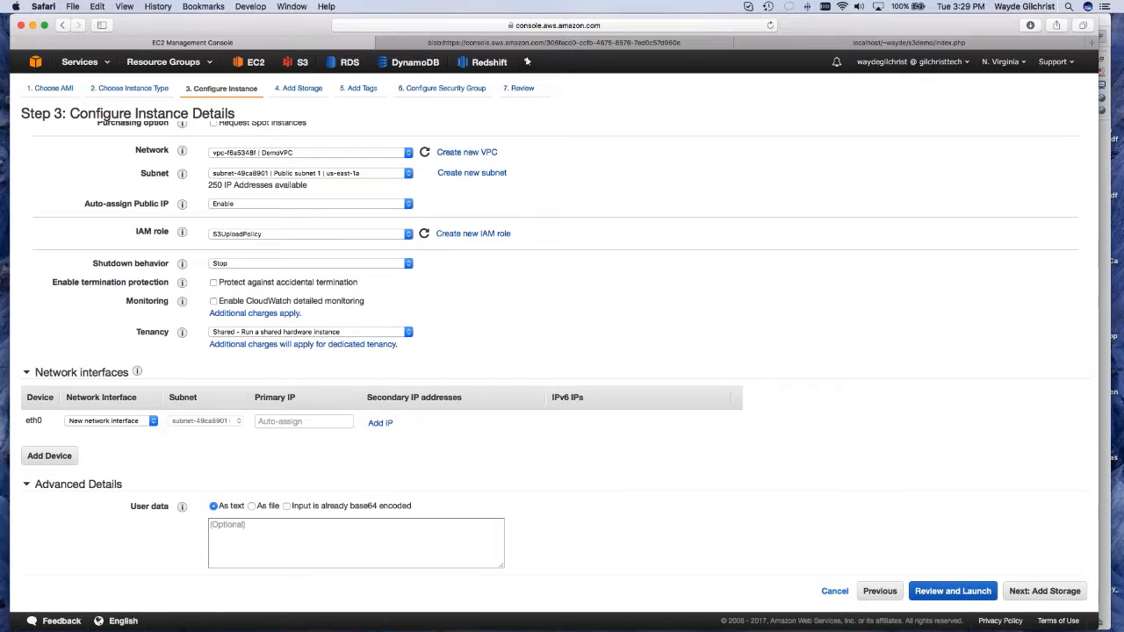
right_click(398, 543)
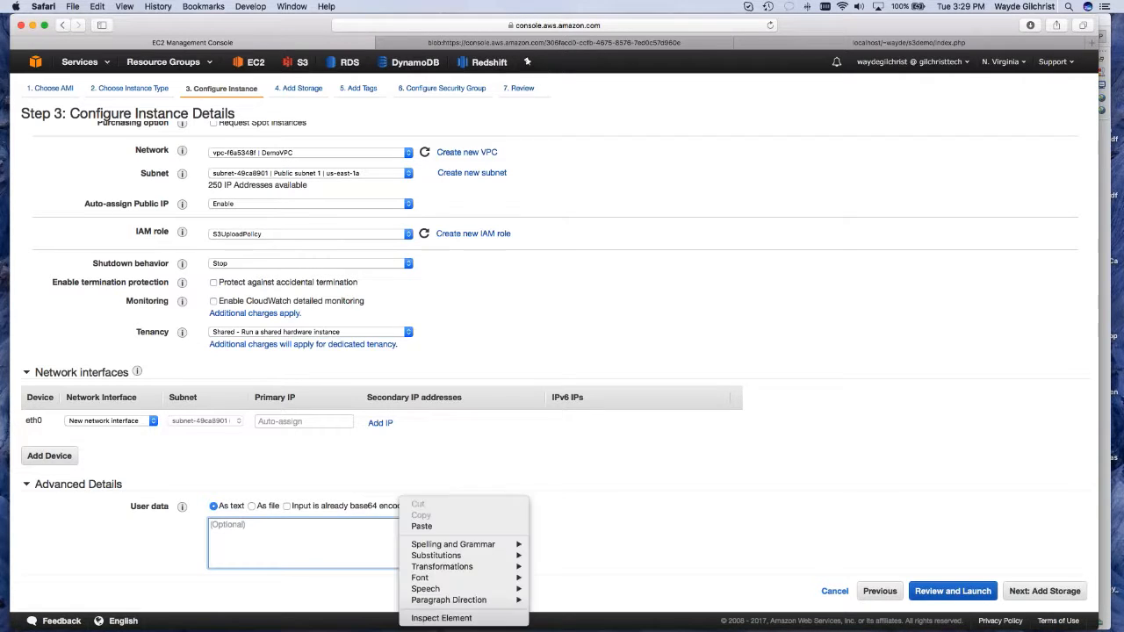
click(415, 526)
scroll(429, 543, up, 5)
scroll(429, 542, down, 3)
scroll(429, 542, down, 2)
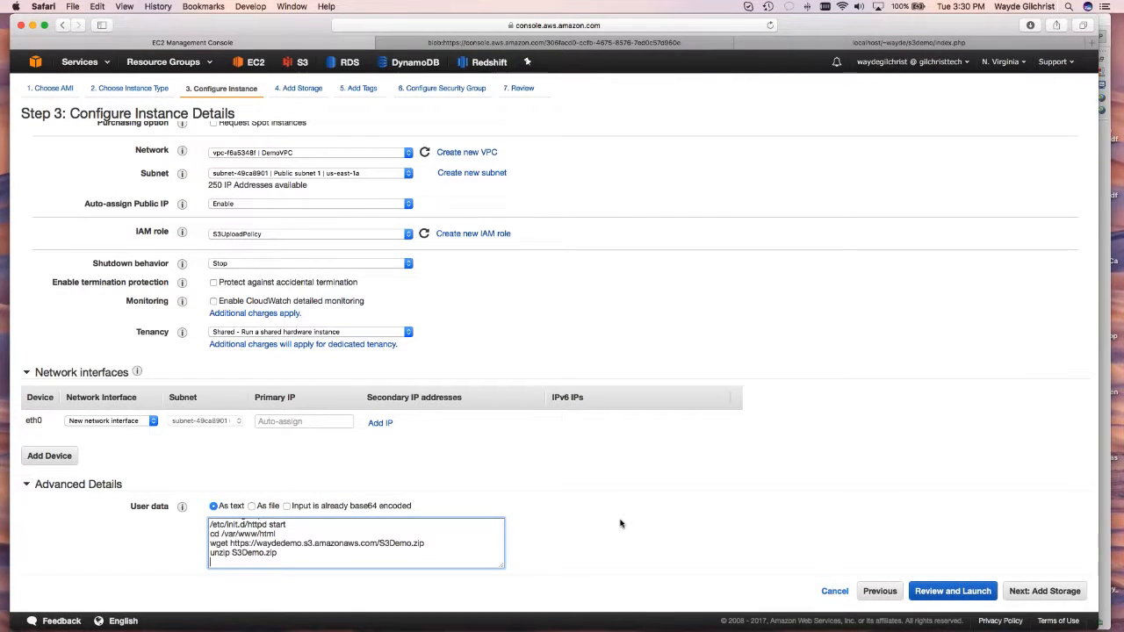
- Keep the default 8 GiB General Purpose SSD root volume and continue to the instance's tags
click(1033, 592)
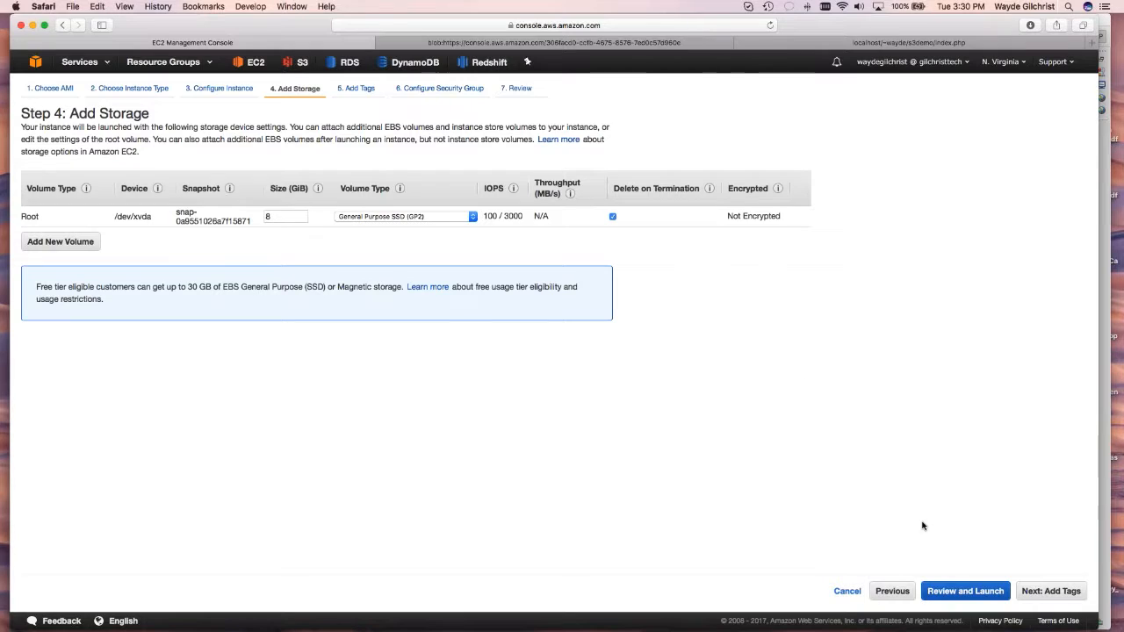
click(1051, 593)
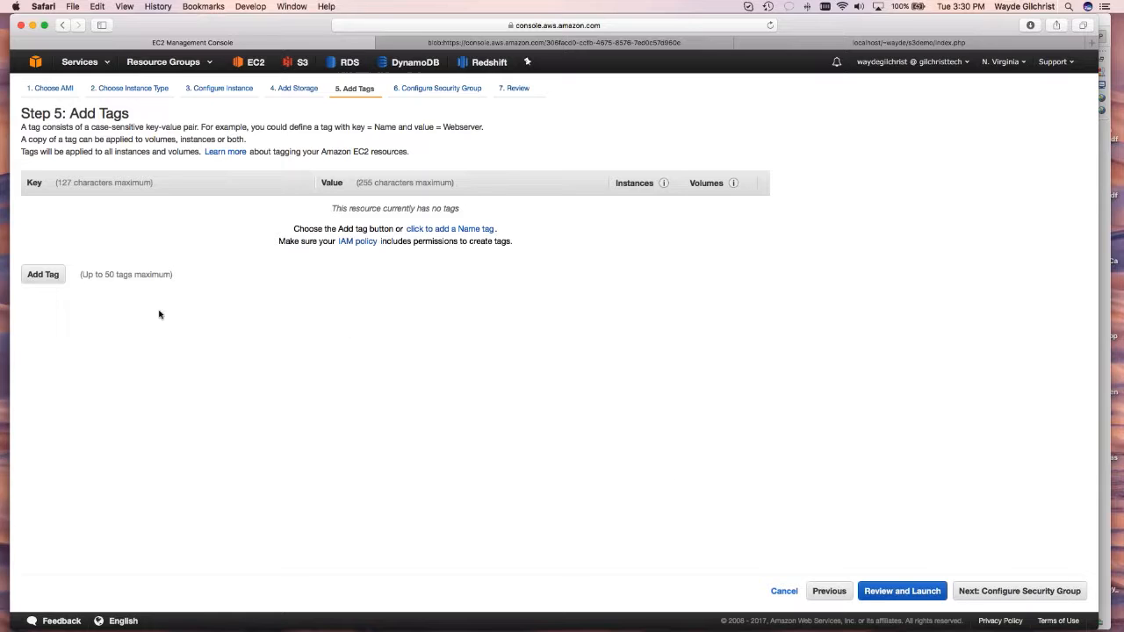
- Add a tag with key Name and value S3Upload, and continue to the security group settings
click(42, 274)
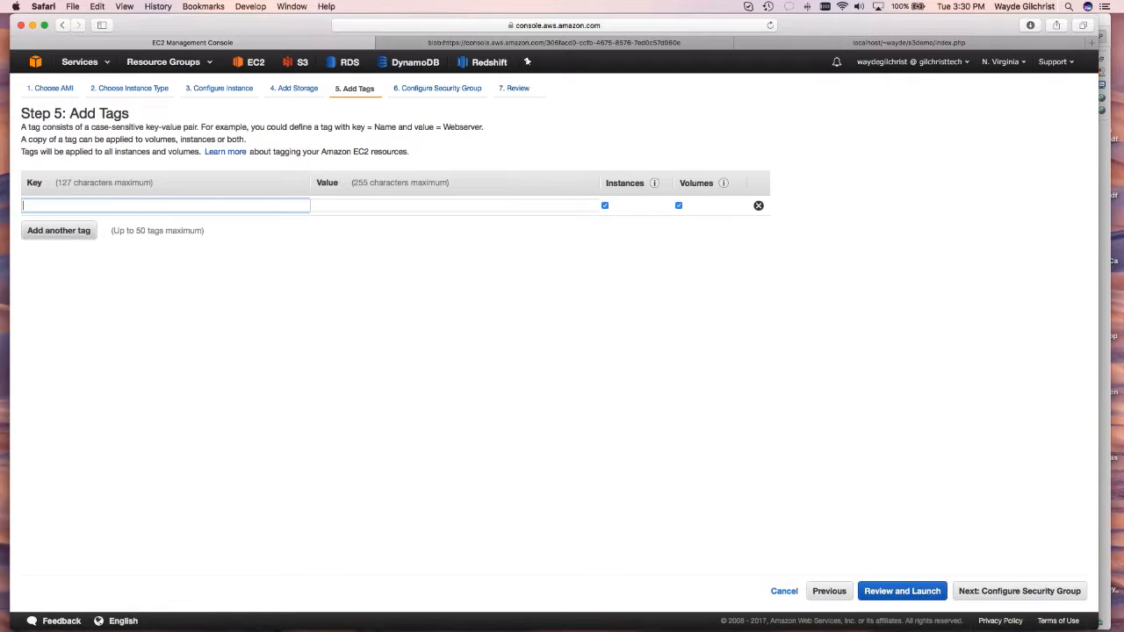
text(Name)
key(Tab)
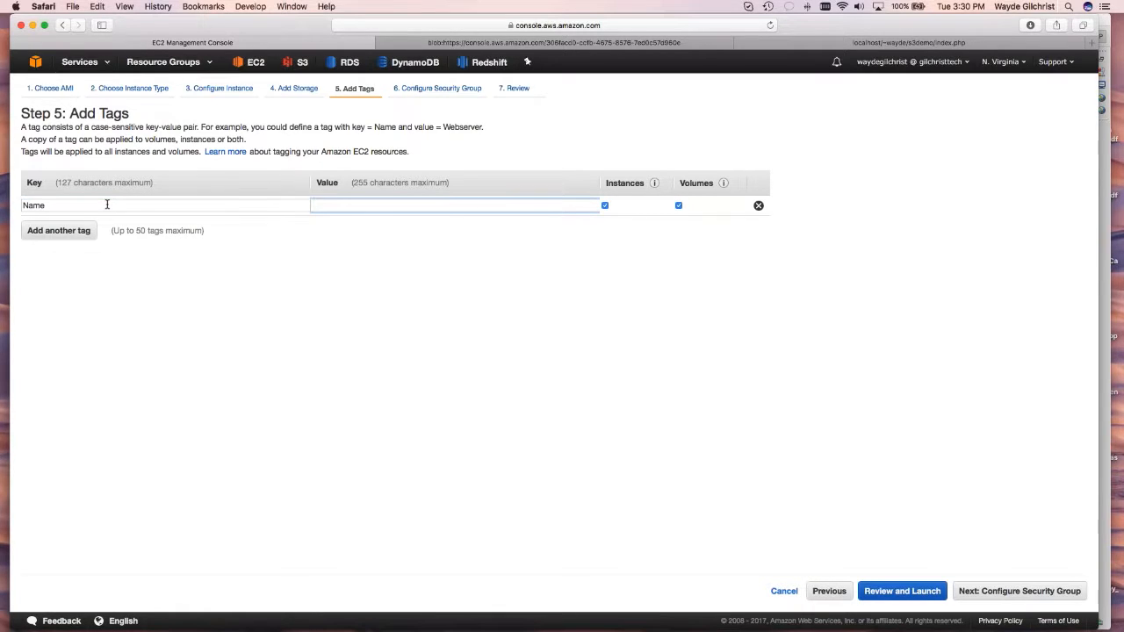
text(S3Upload)
click(112, 275)
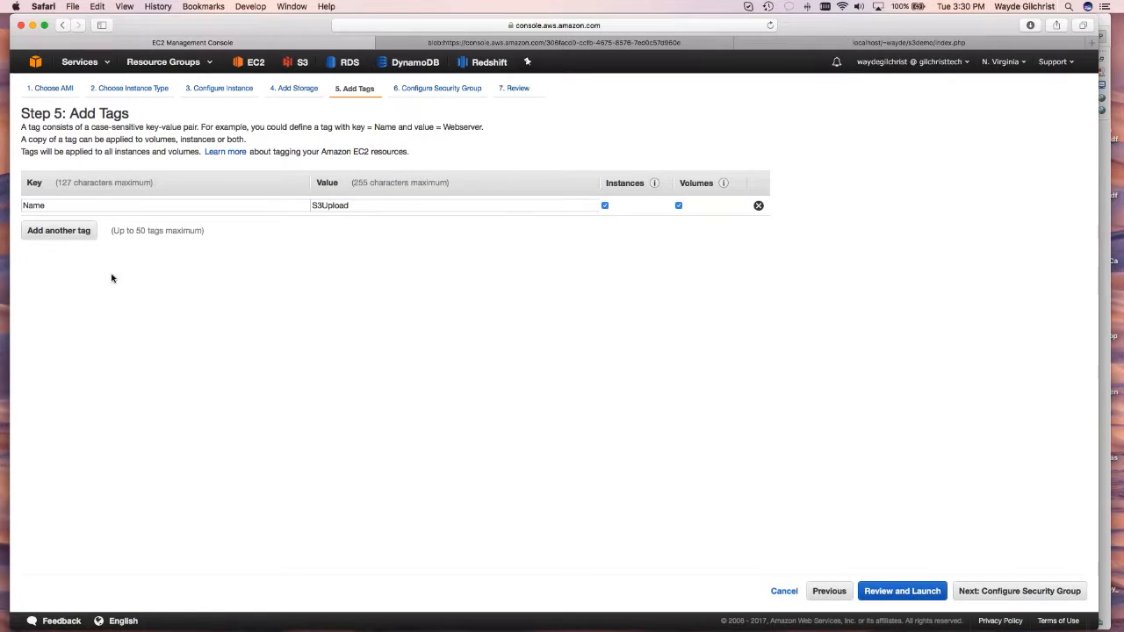
click(1014, 594)
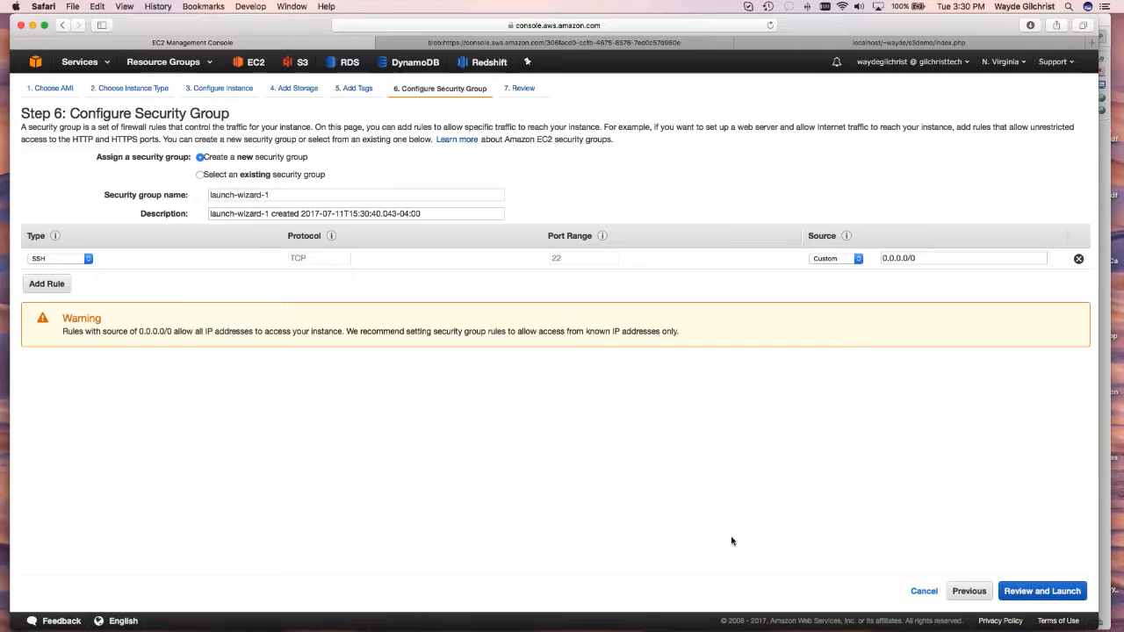
- Assign the existing PubicWebSG security group to the instance and proceed to the launch review
click(200, 175)
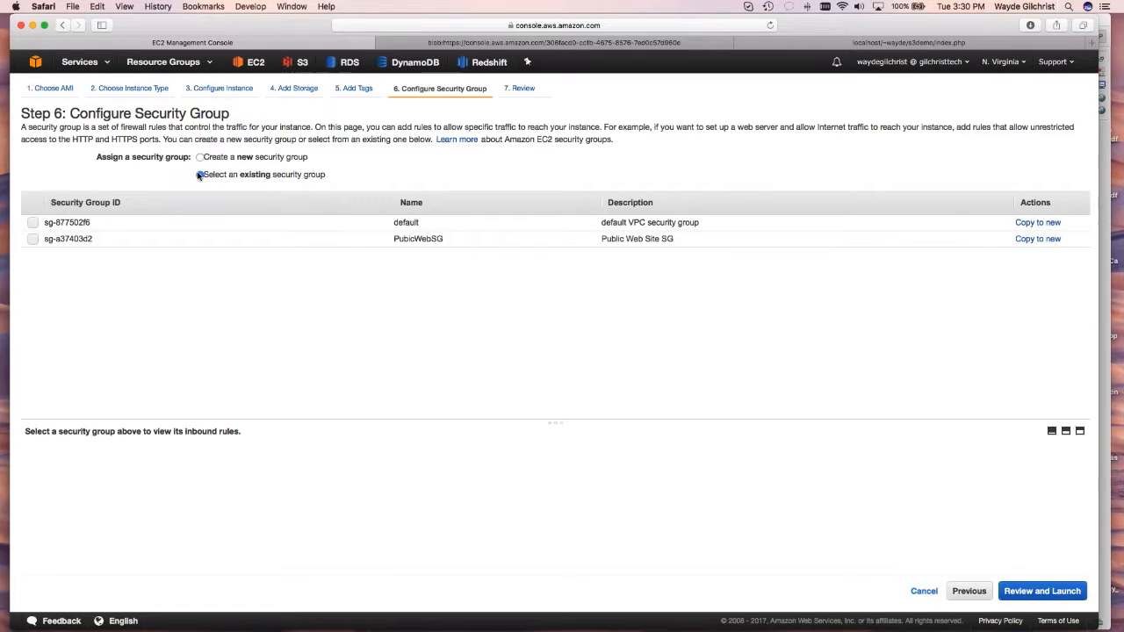
click(32, 240)
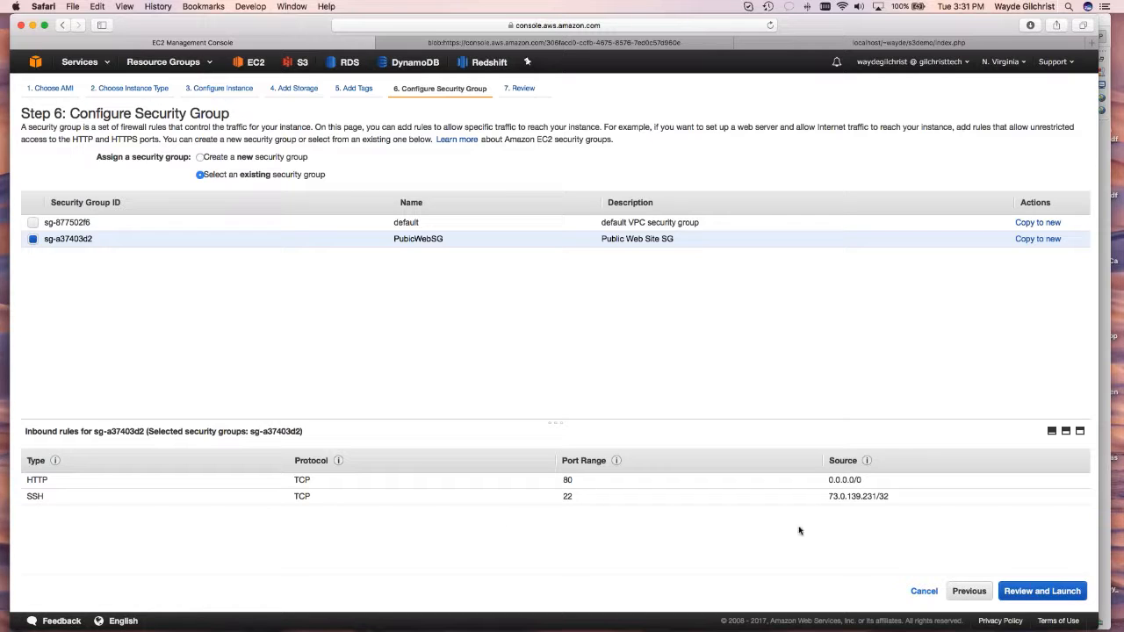
click(1040, 591)
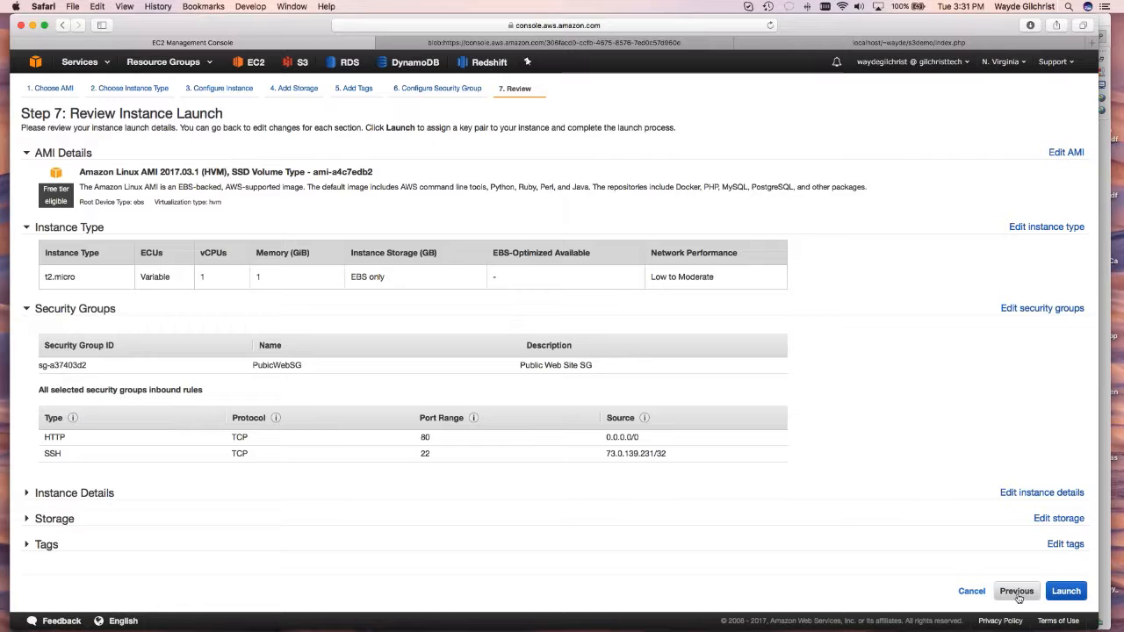
- Start the launch, create a new key pair named S3UploadKey and download its private key file
click(1073, 592)
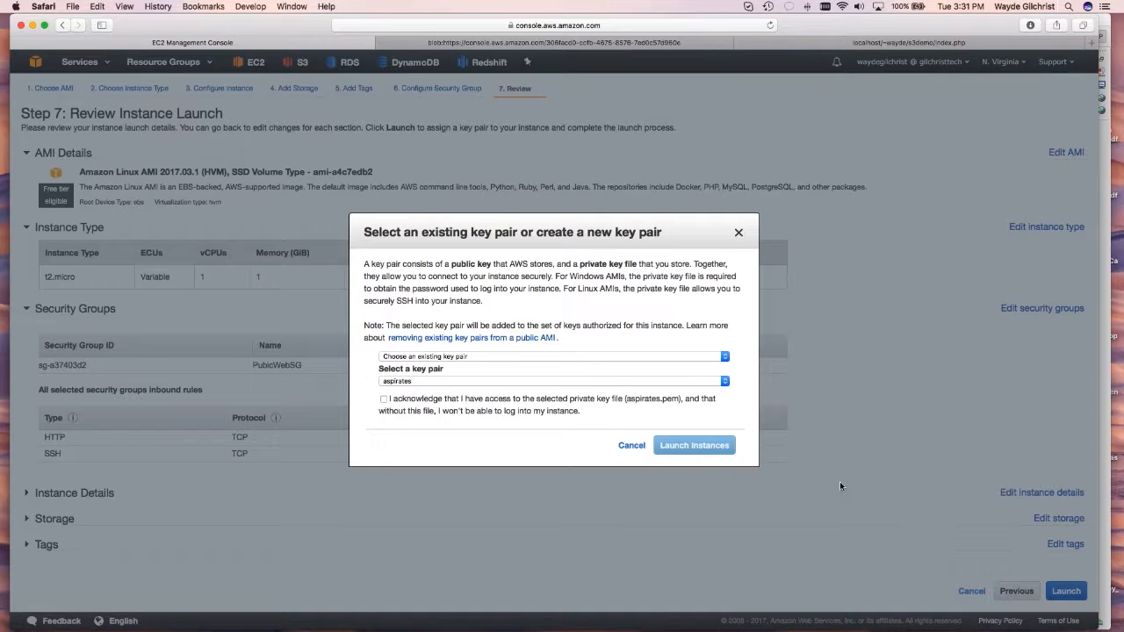
click(723, 358)
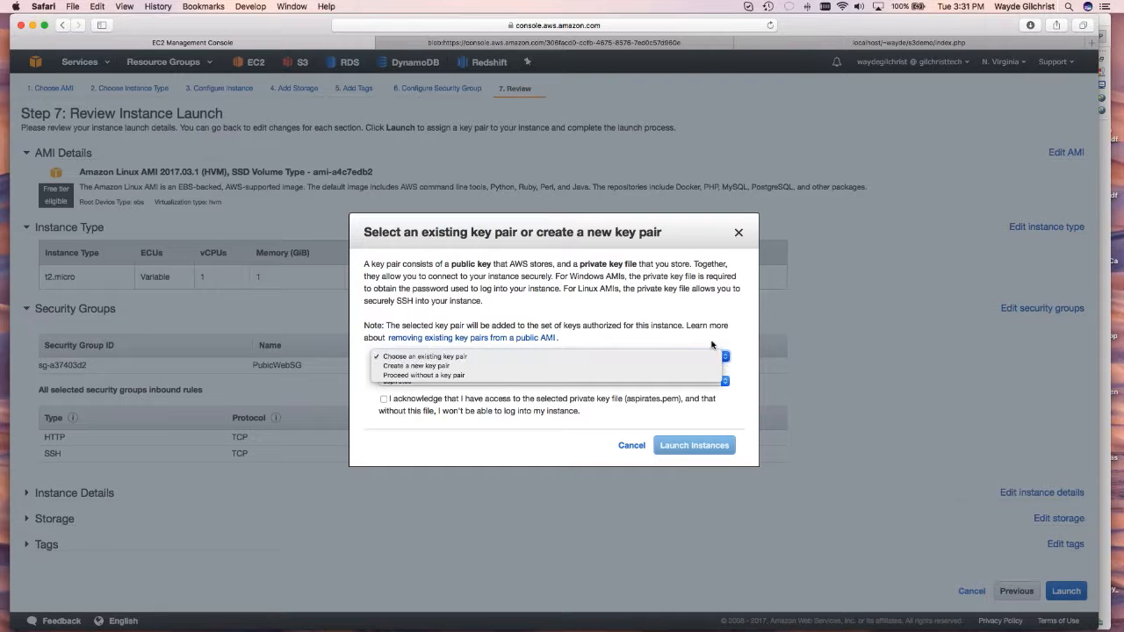
click(720, 357)
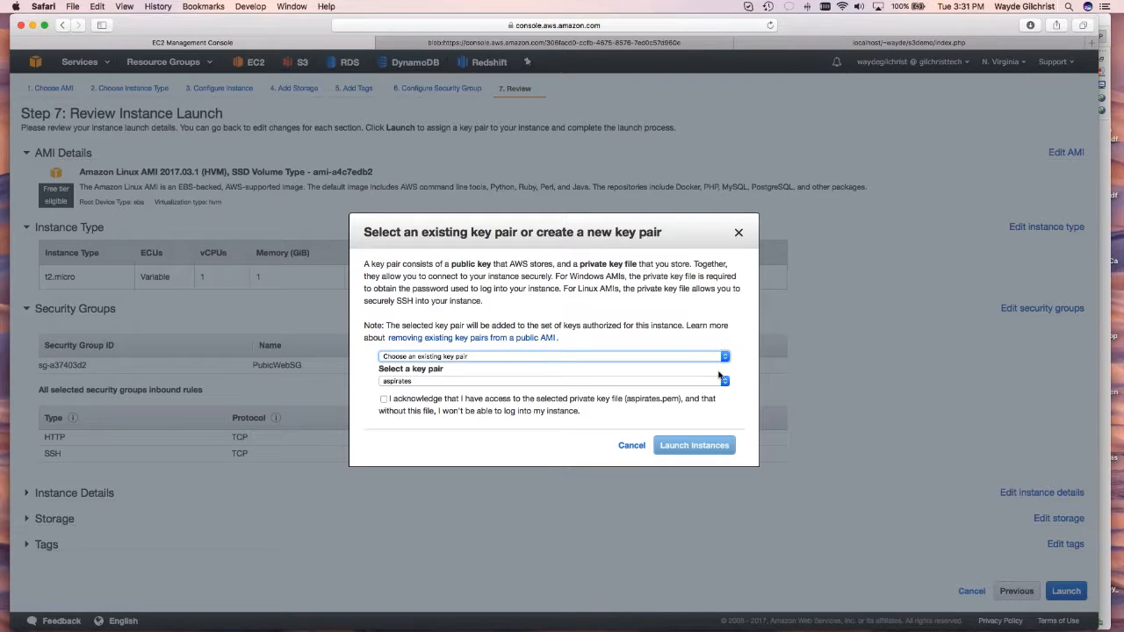
click(720, 358)
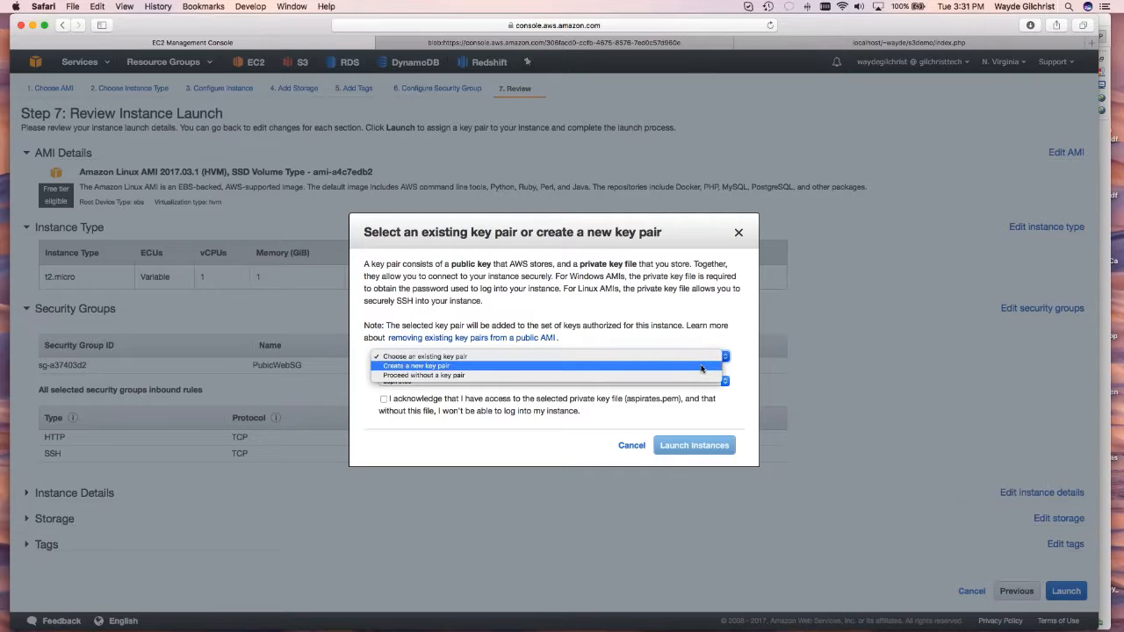
click(701, 367)
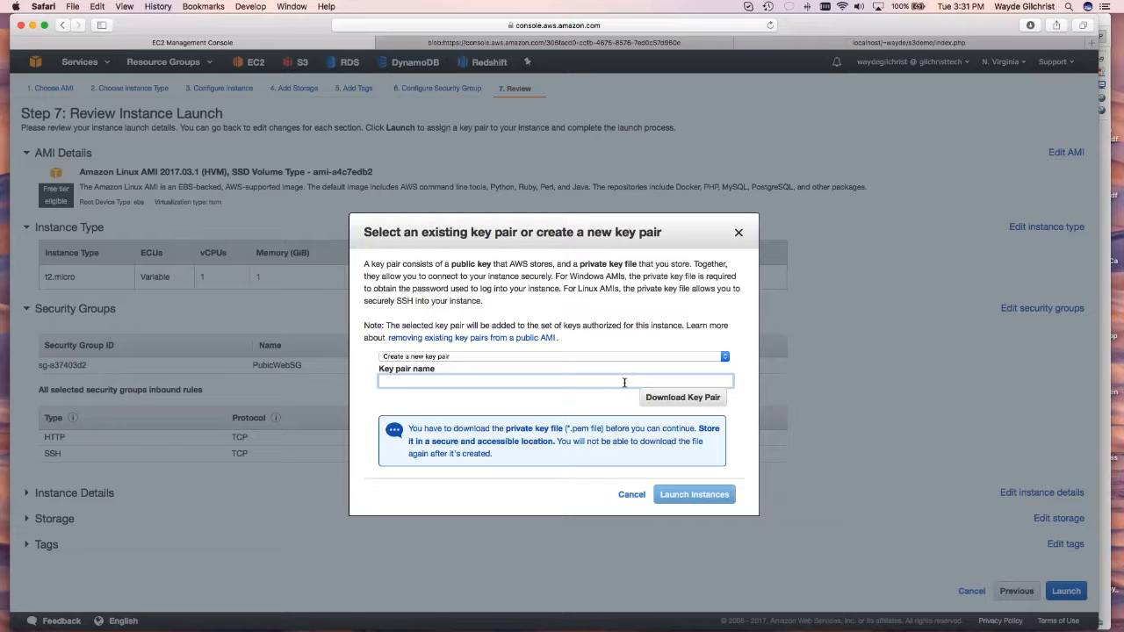
text(S3UploadKey)
click(658, 399)
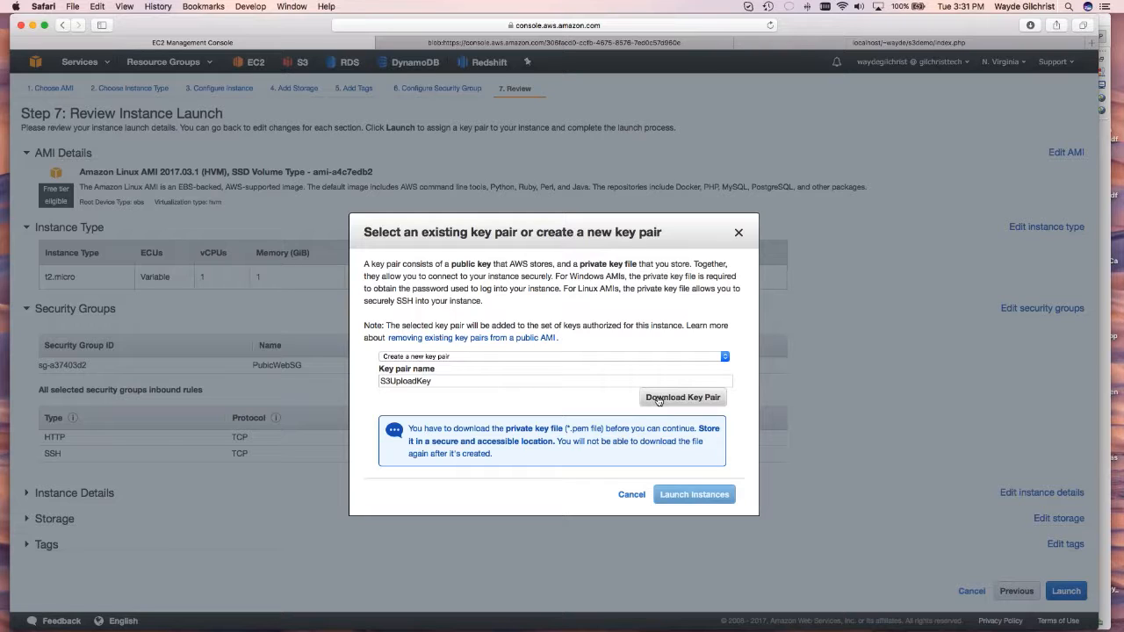
click(657, 399)
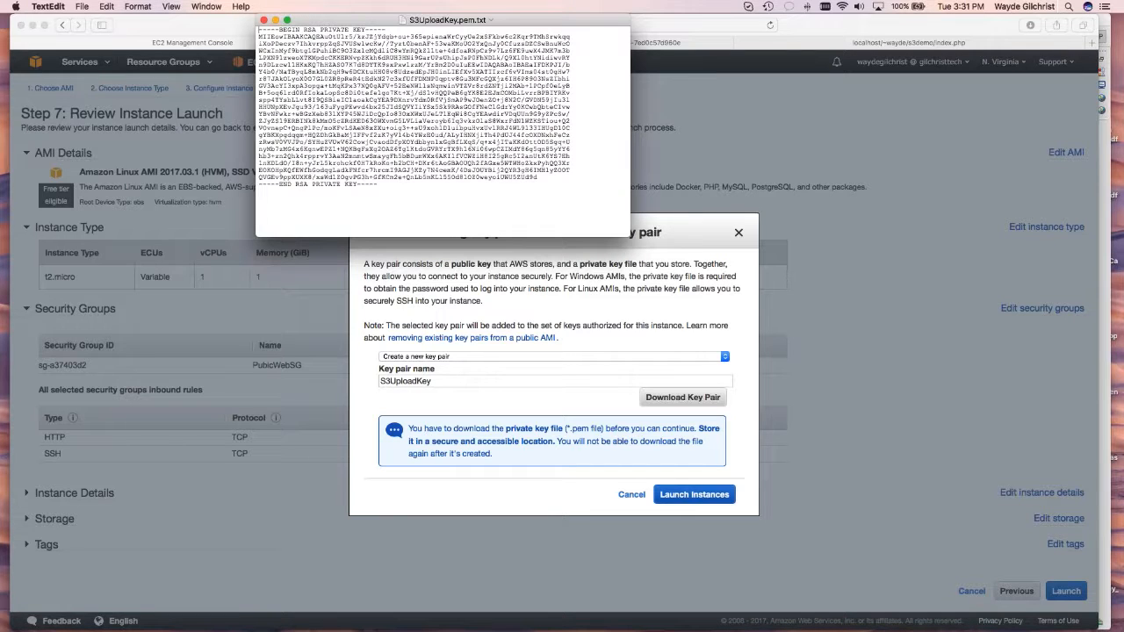
- Minimize the S3UploadKey.pem.txt window and launch the instance with the new key pair
drag(319, 24, 382, 176)
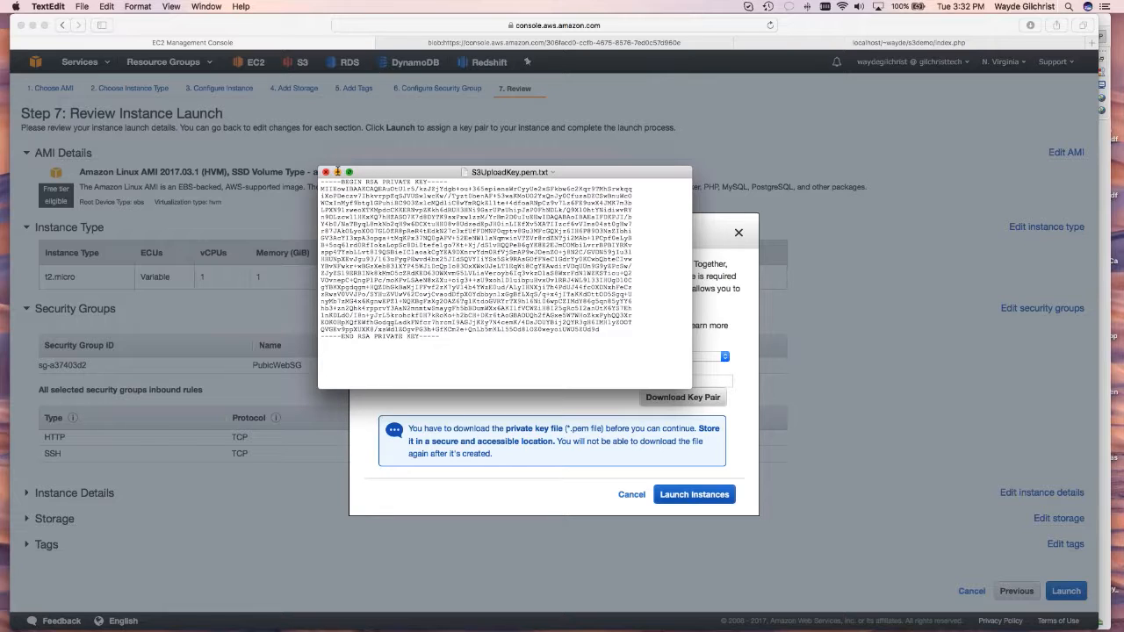
click(337, 172)
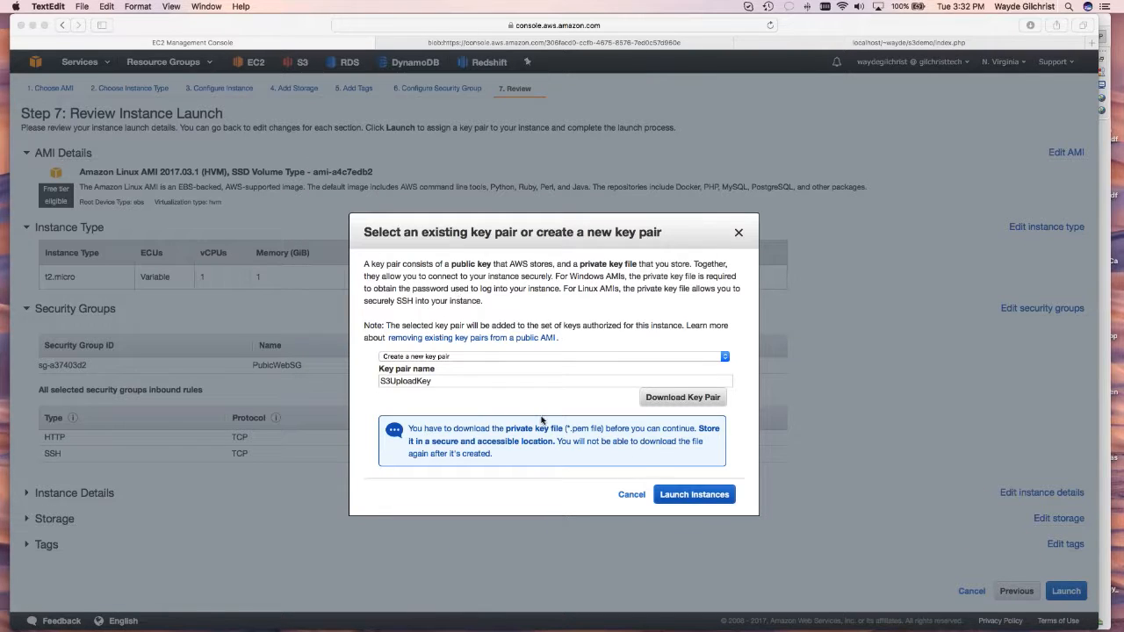
click(690, 494)
click(689, 494)
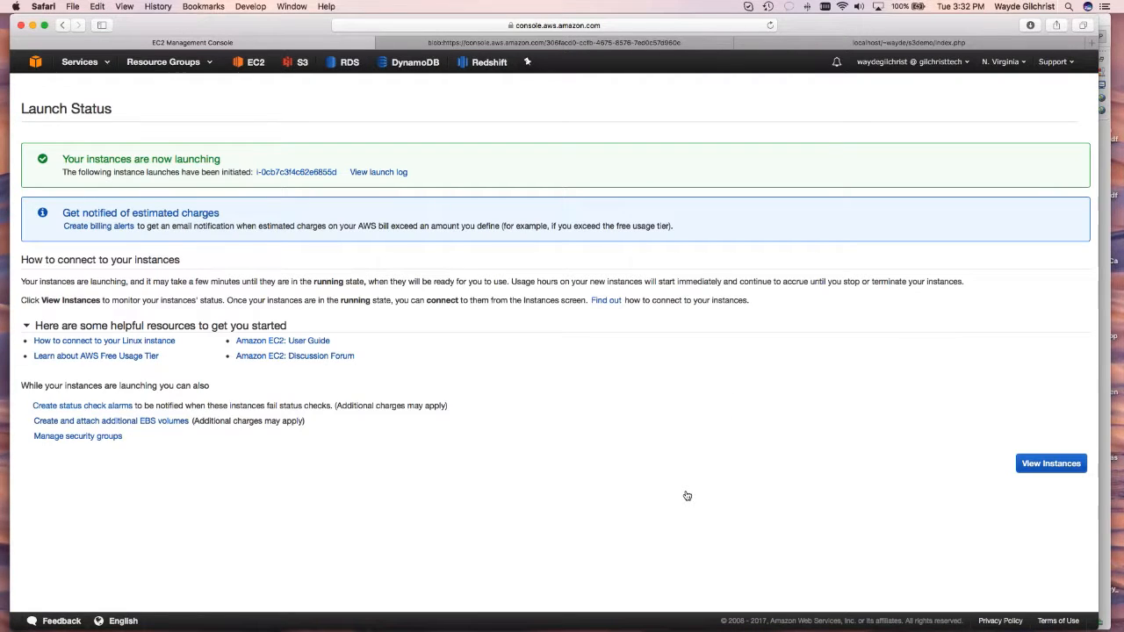
- View the instances list, select the S3Upload instance and copy its IPv4 public IP
click(1039, 466)
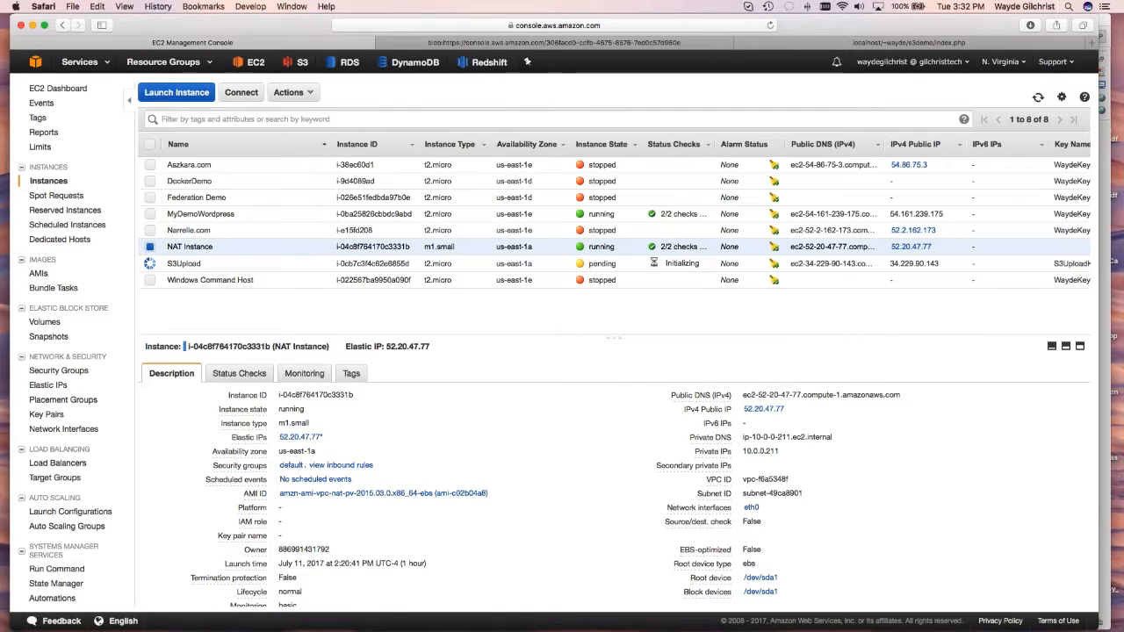
click(269, 264)
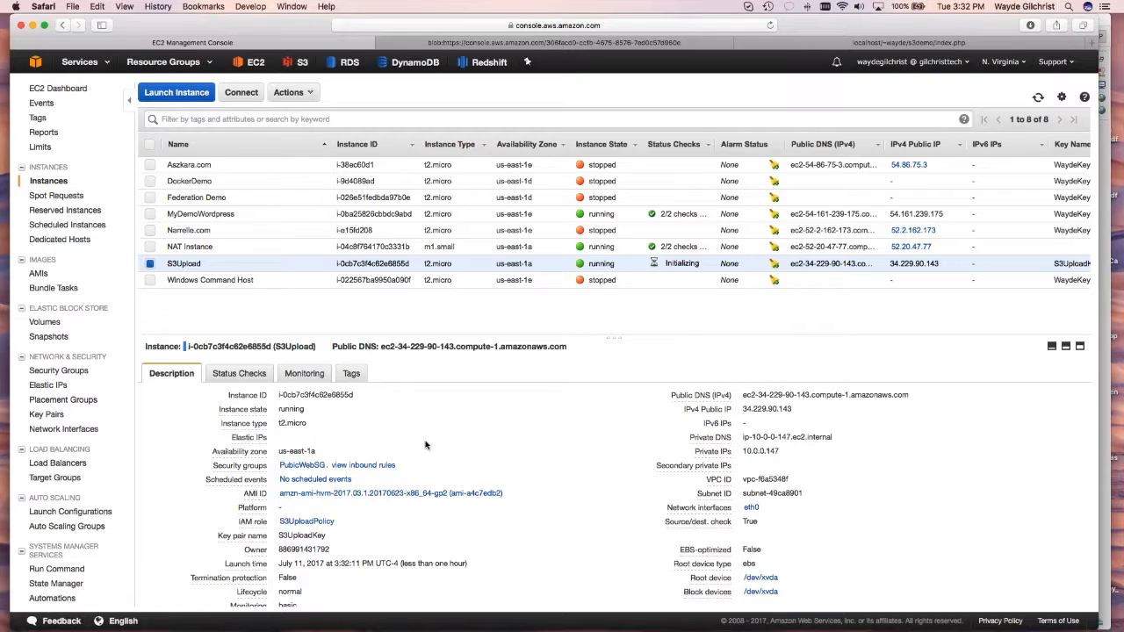
double_click(866, 395)
click(837, 404)
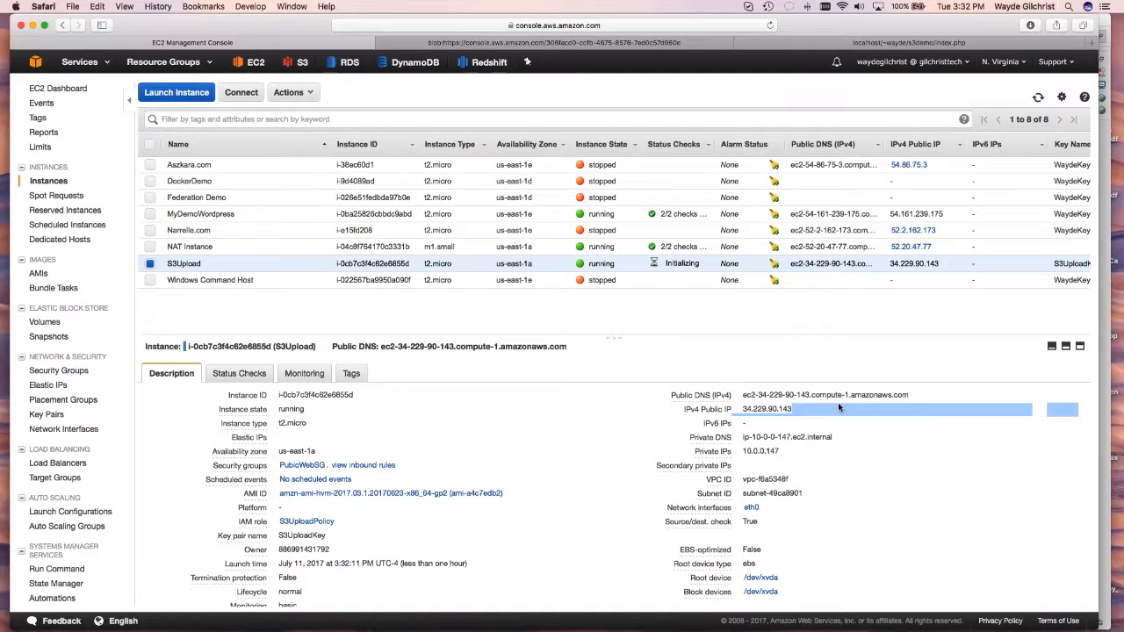
double_click(791, 409)
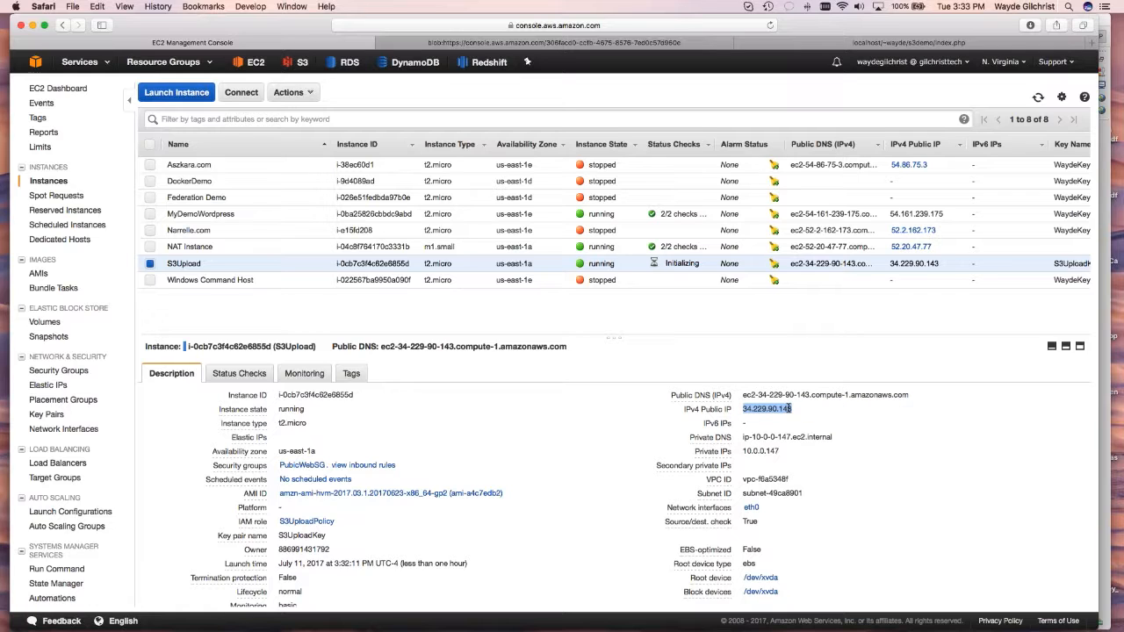
right_click(788, 410)
click(812, 440)
- Load the copied public IP in the browser tab showing the access key file
click(663, 42)
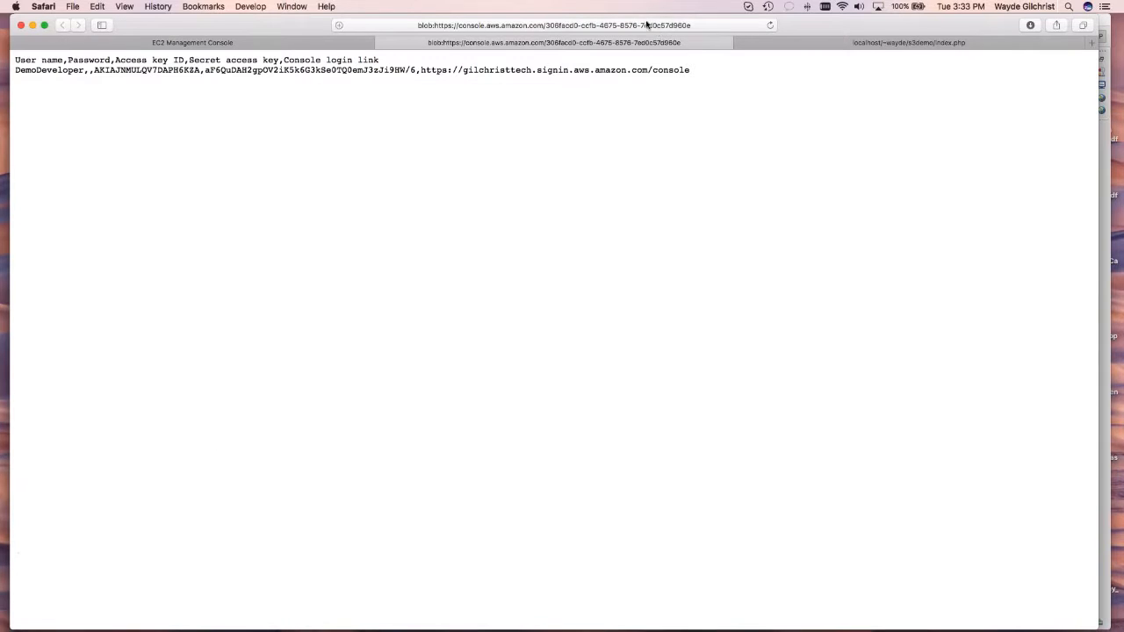
click(648, 24)
right_click(653, 25)
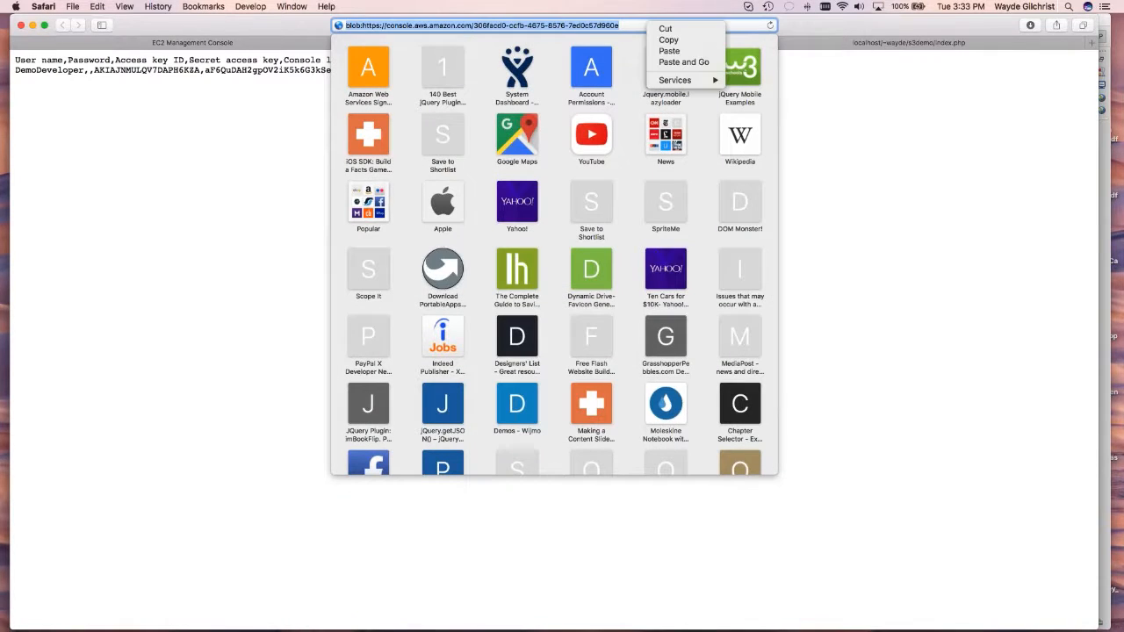
click(669, 62)
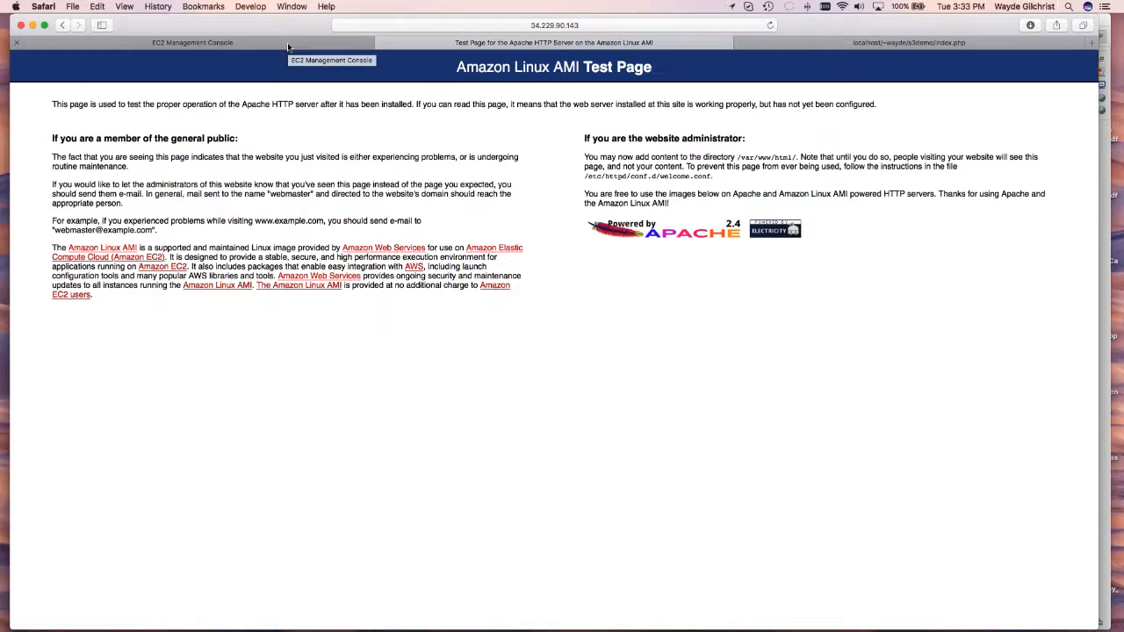
- Open the S3 demo page on the new server at 34.229.90.143/S3Demo/index.php
click(489, 25)
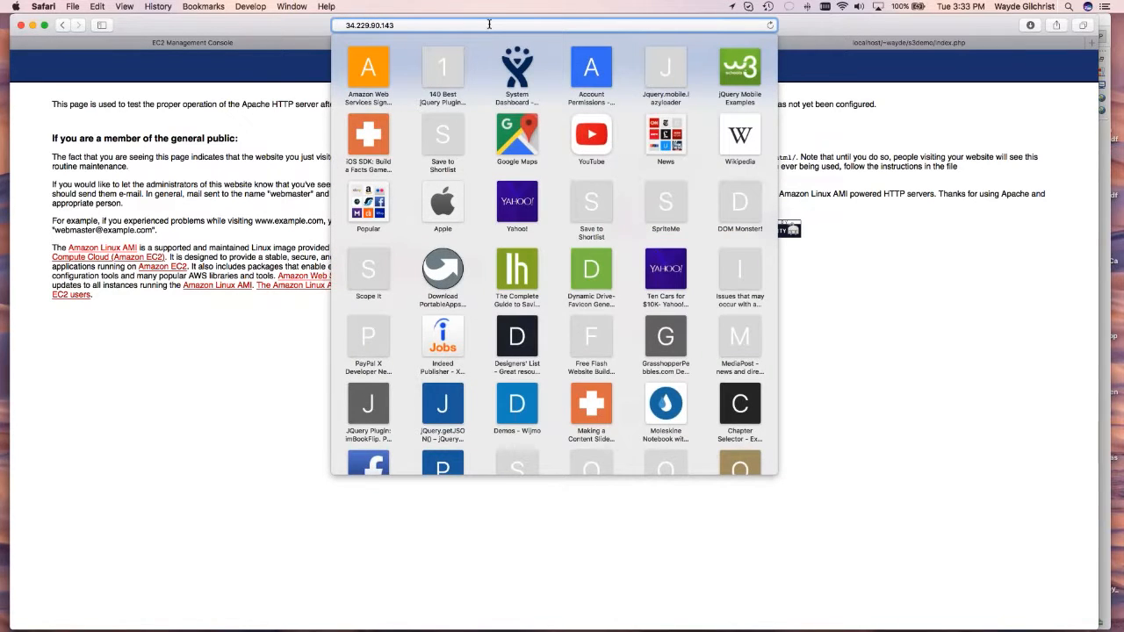
text(/)
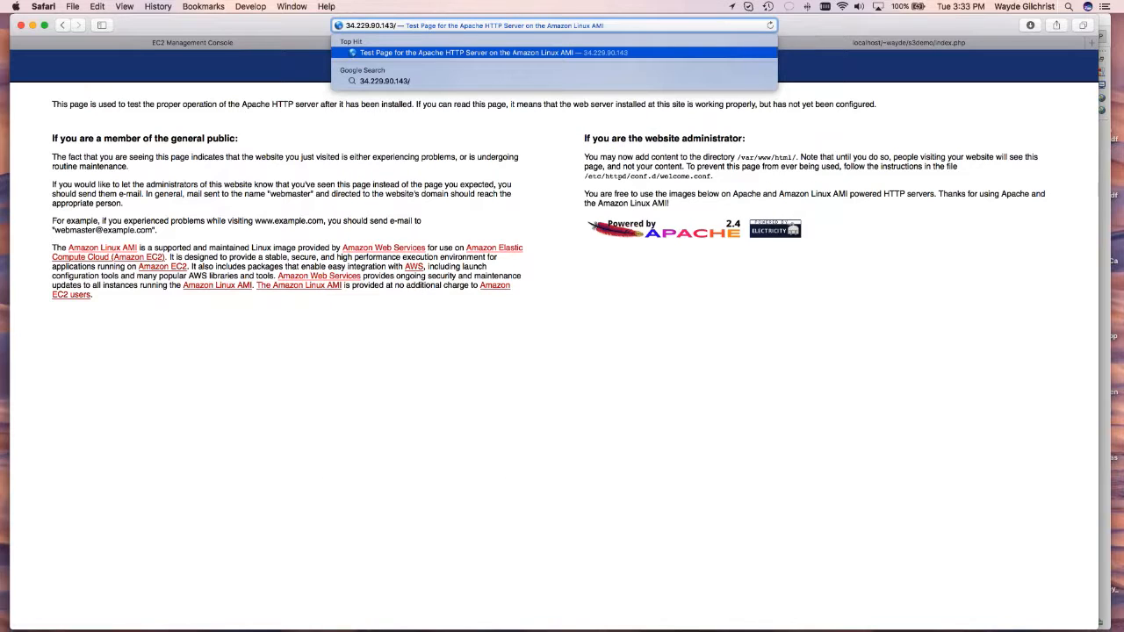
text(S3Demo)
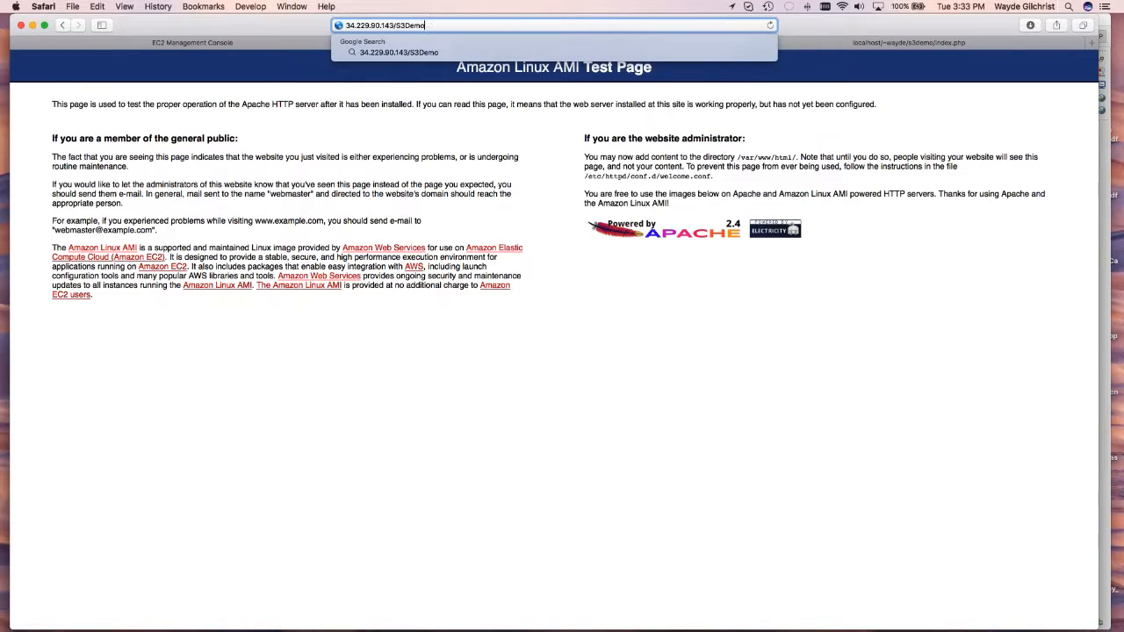
text(/index.php)
key(Return)
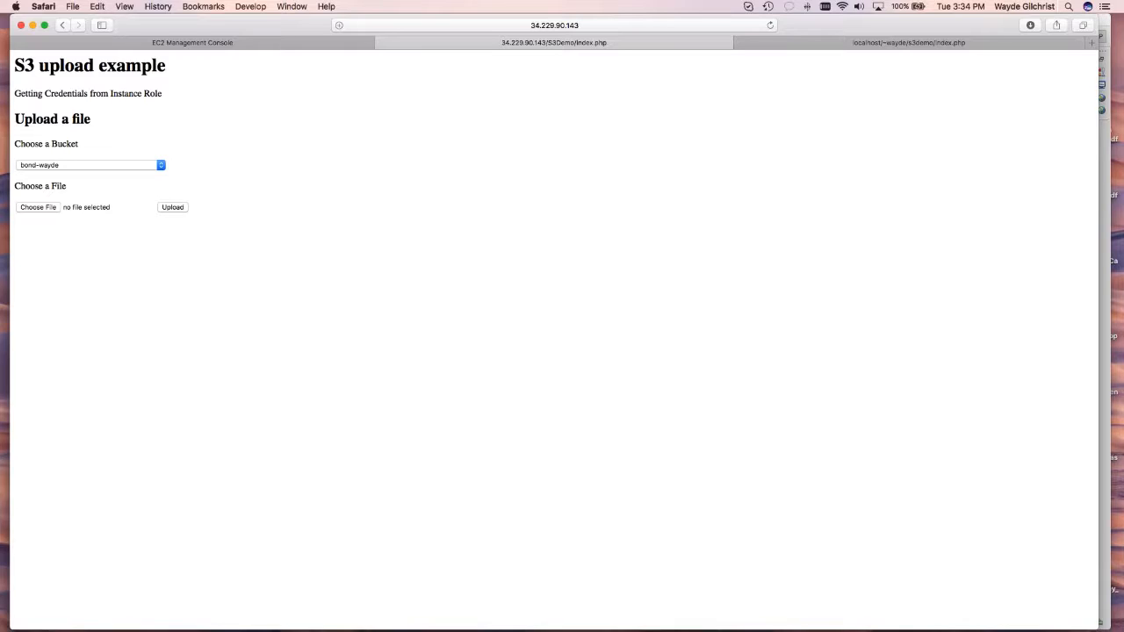
- Compare the credentials source line on the server's S3 upload page with the one on the localhost page
triple_click(157, 93)
triple_click(157, 93)
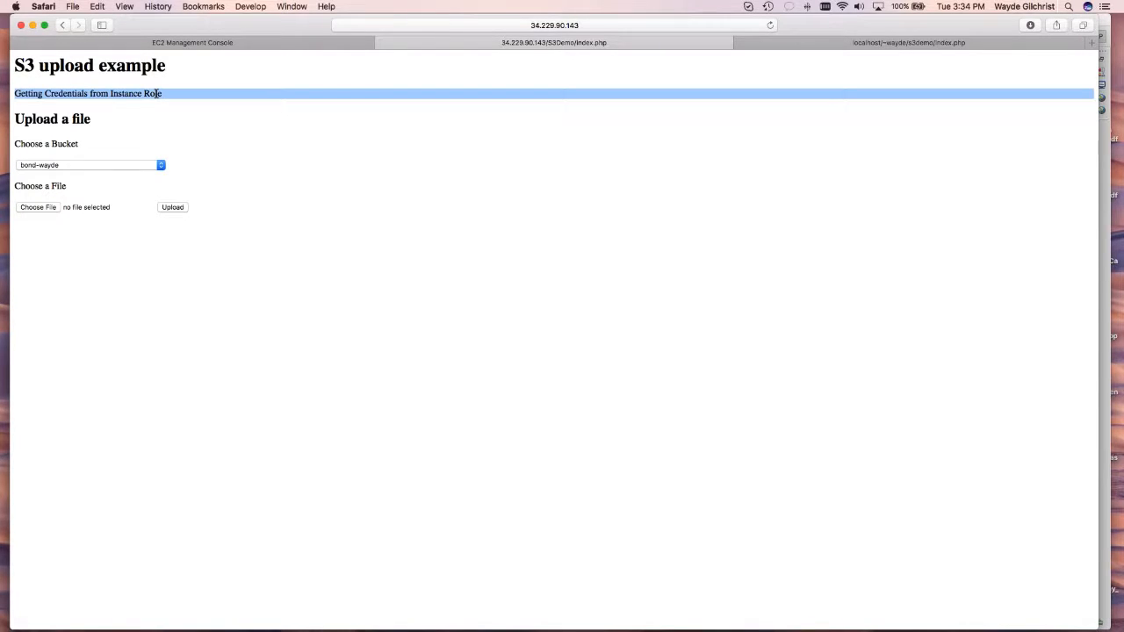
click(869, 47)
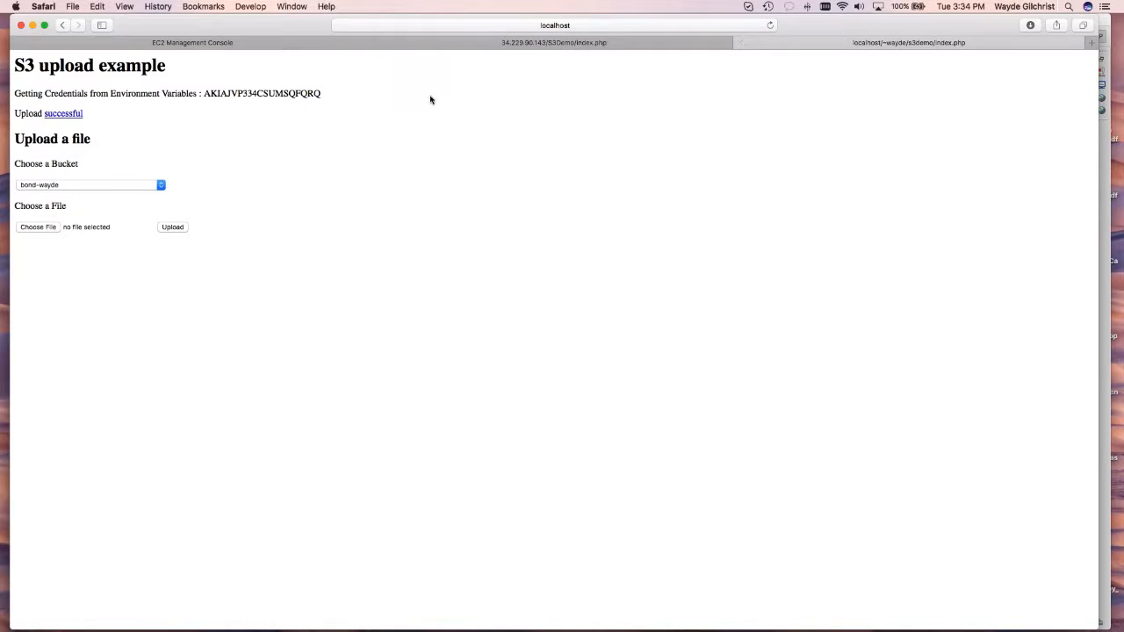
double_click(218, 93)
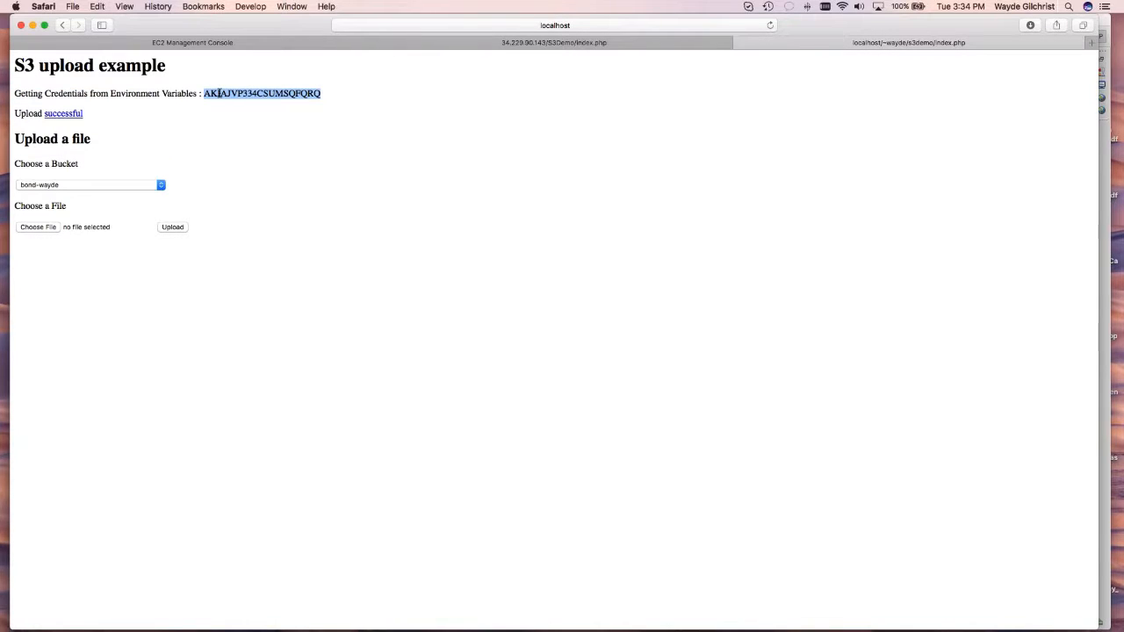
click(463, 46)
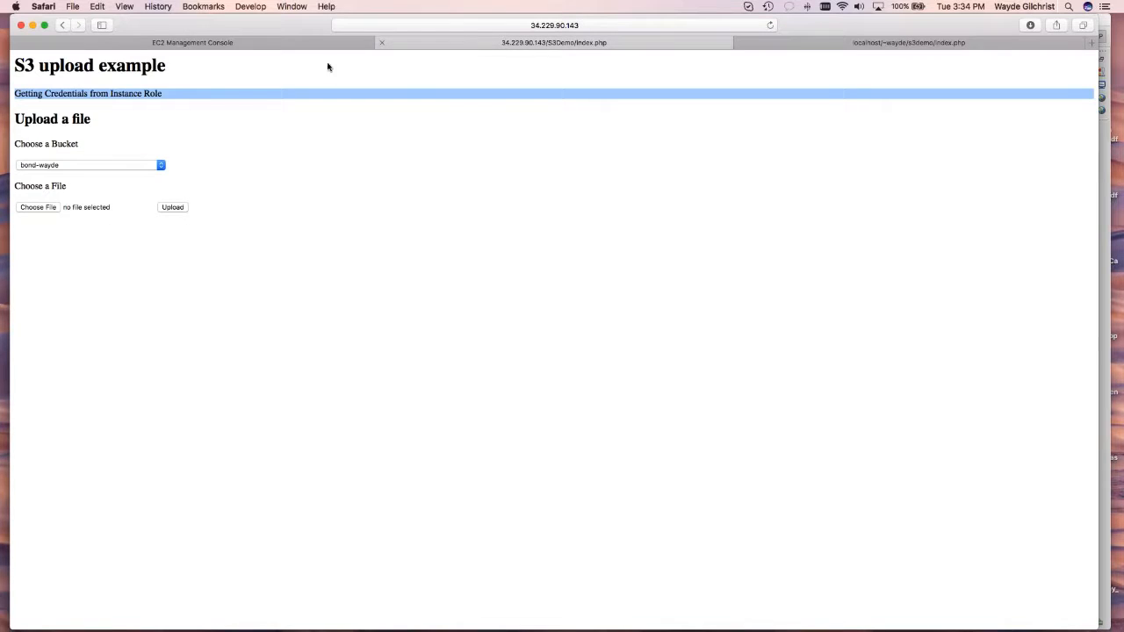
double_click(150, 92)
triple_click(150, 92)
click(211, 121)
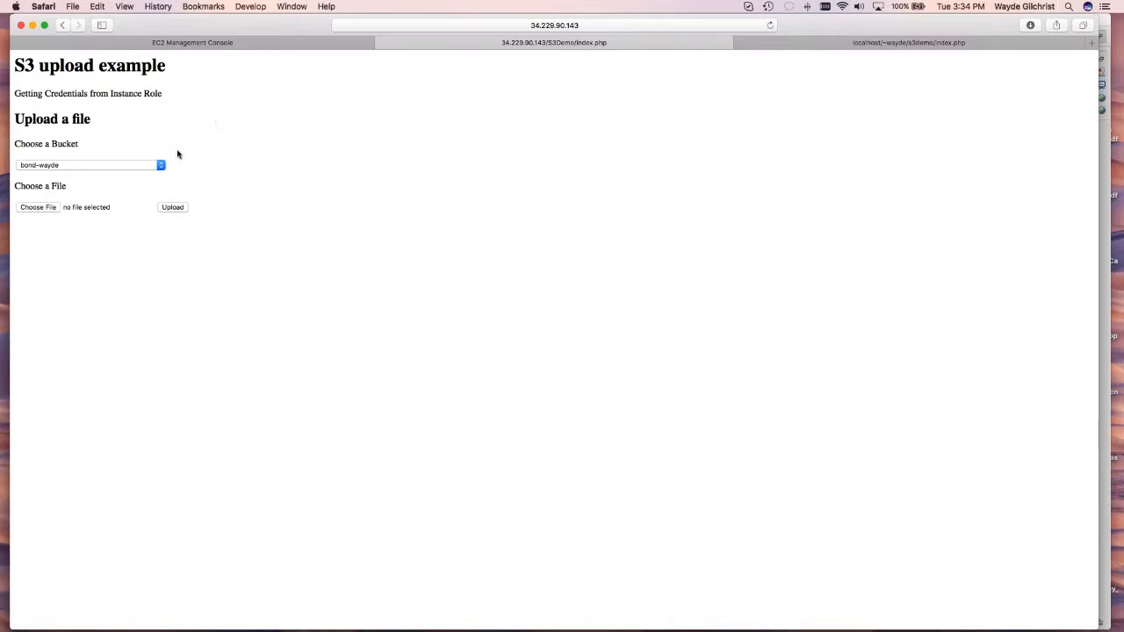
- Upload 2e5847d.jpg from the Downloads folder to the waydedemo bucket through the server's S3 upload page
click(163, 166)
click(100, 250)
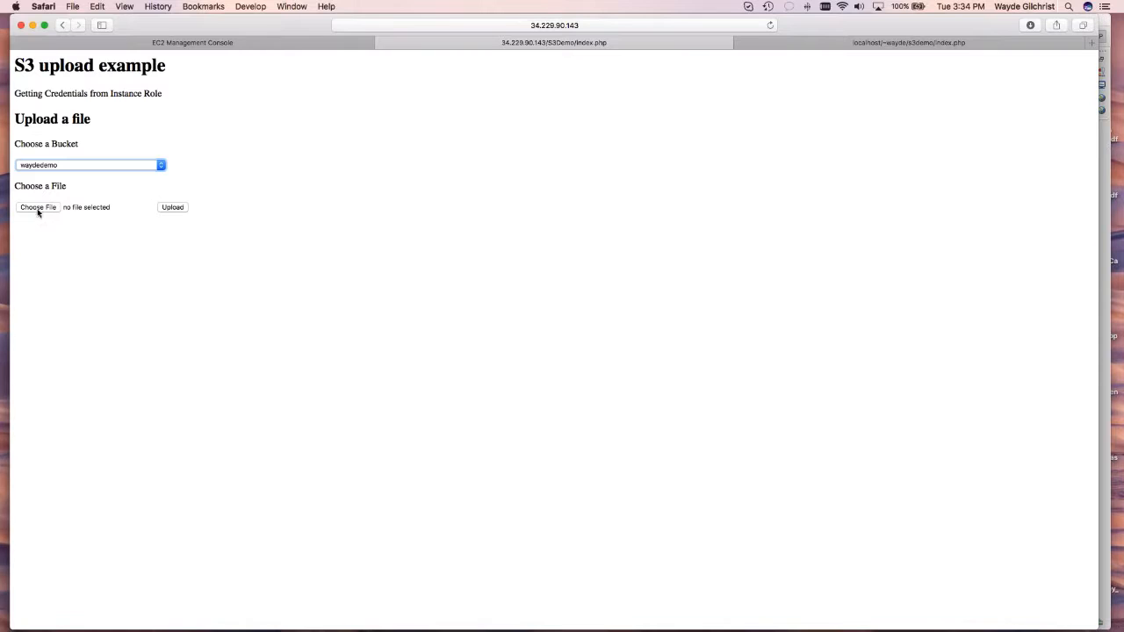
click(35, 208)
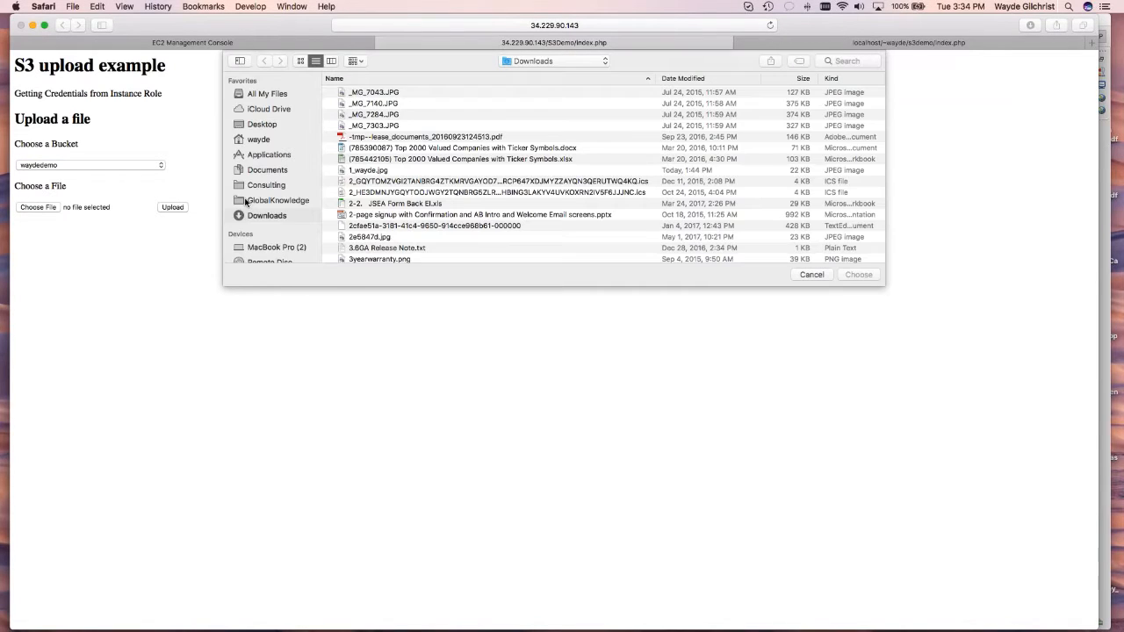
double_click(386, 238)
click(174, 208)
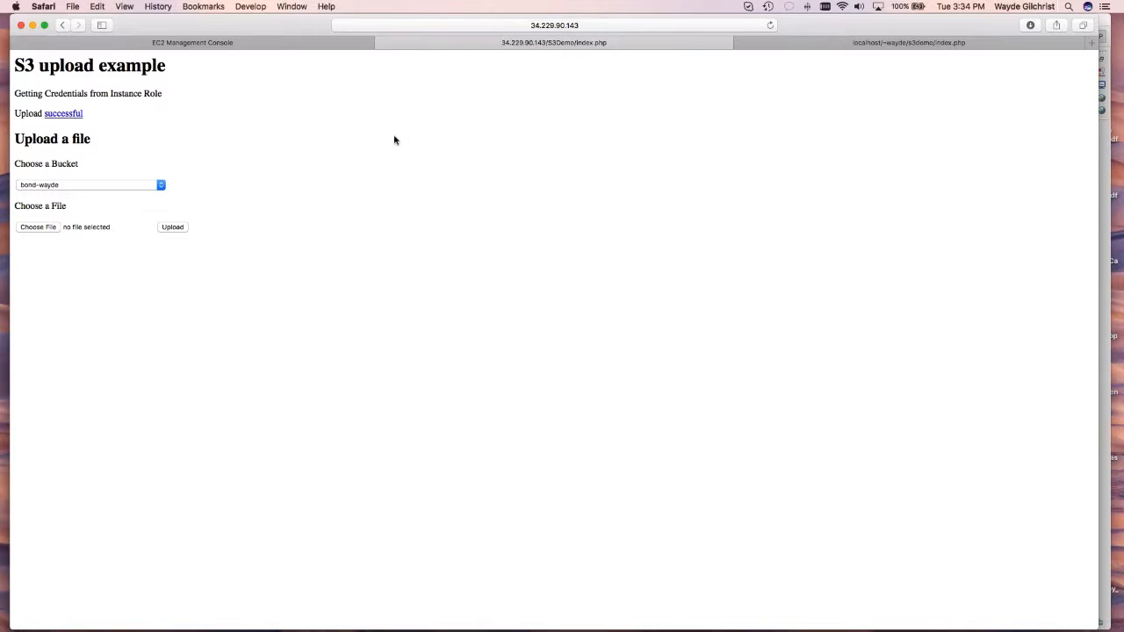
- Switch to Terminal and clear the displayed AWS credentials from the window
mouse_move(761, 625)
click(787, 620)
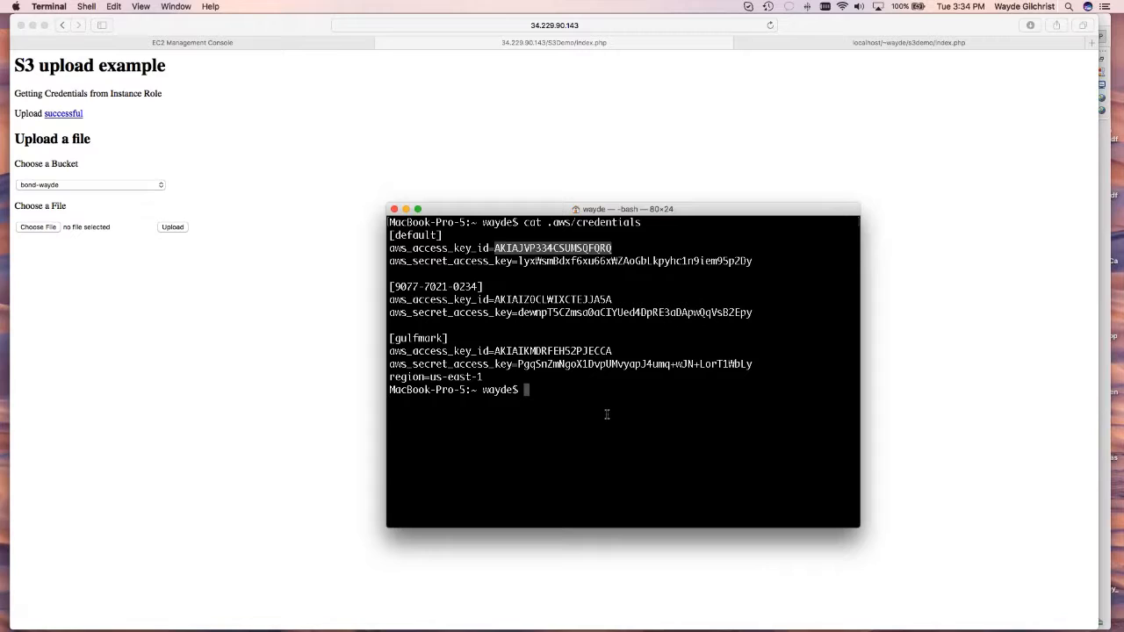
drag(684, 211, 603, 162)
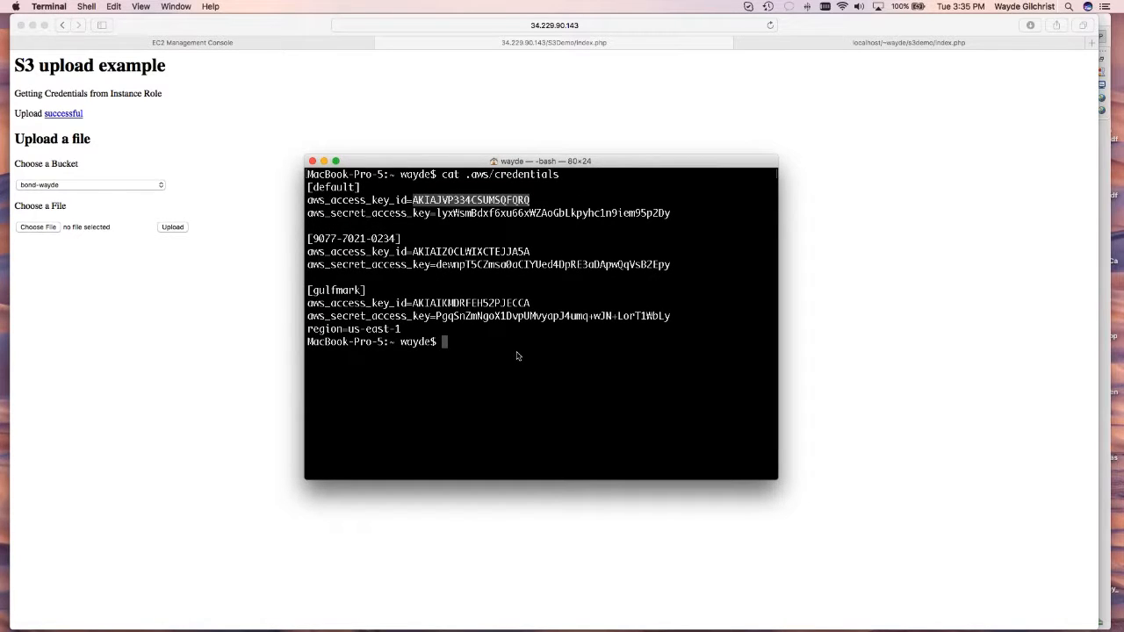
click(517, 355)
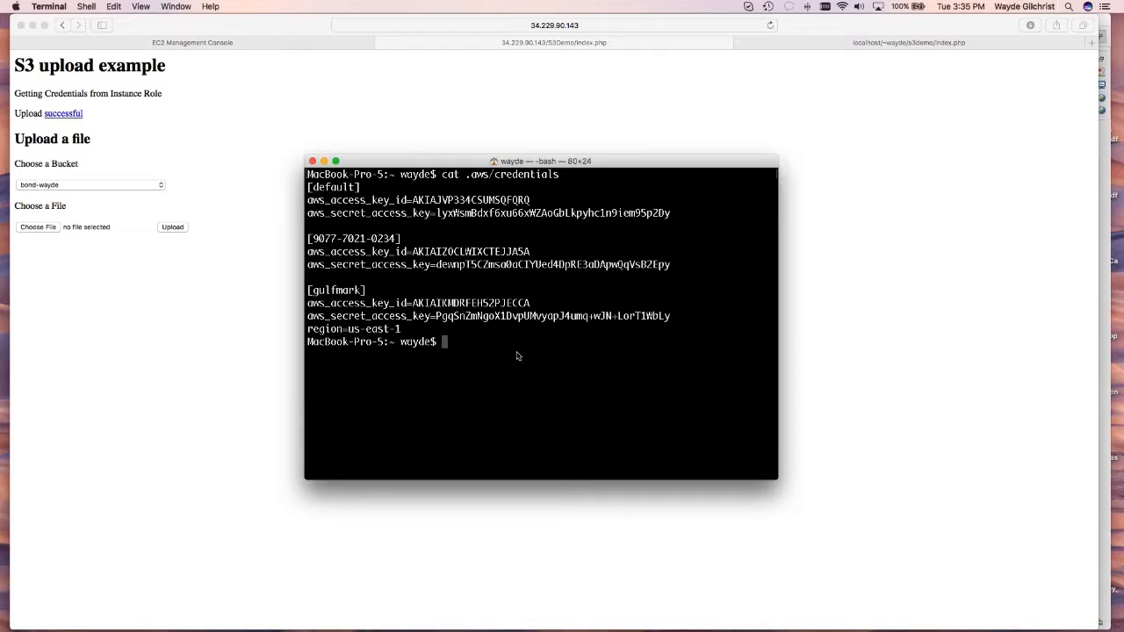
text(clear)
key(Return)
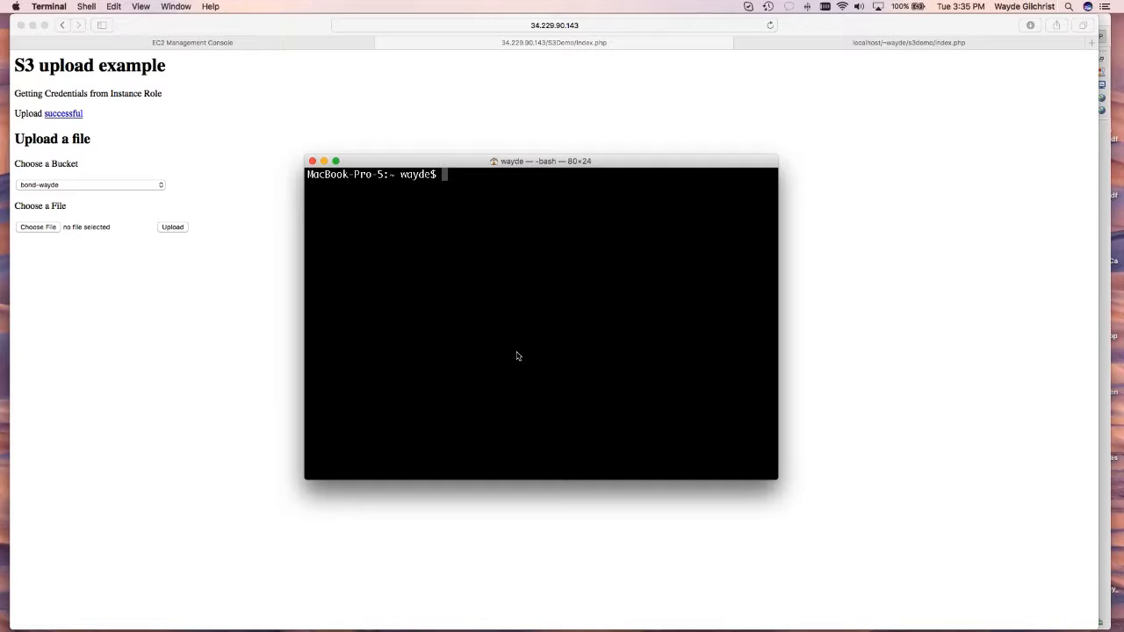
- Change to the Downloads folder and set the permissions of S3UploadKey.pem.txt to 400
text(cd Downloads)
key(Return)
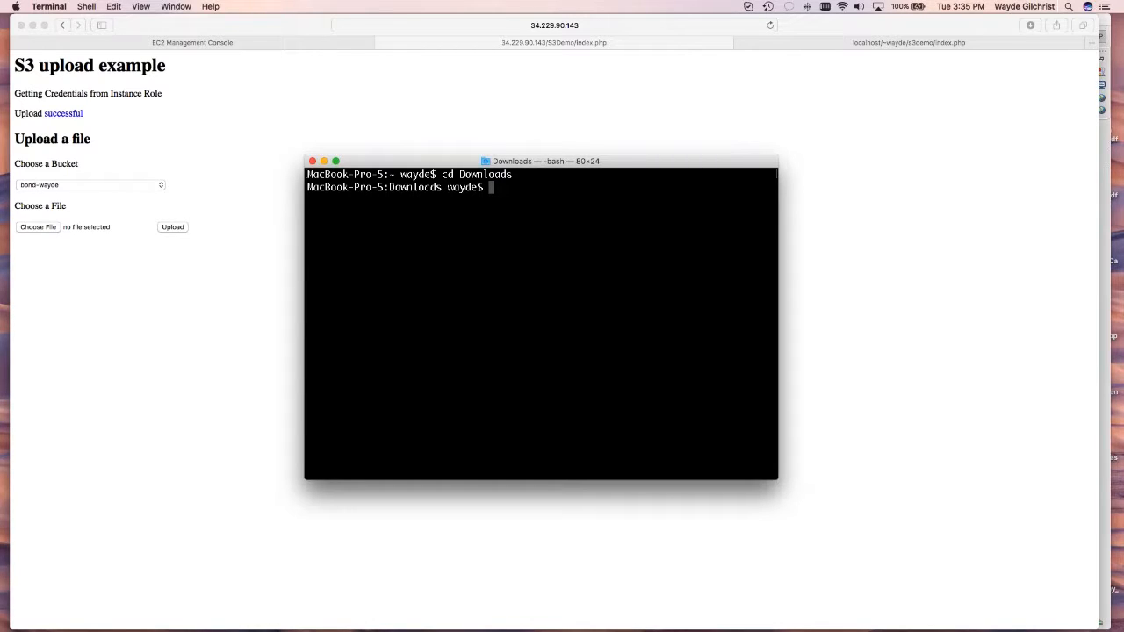
text(chmod 400 S3UploadKey)
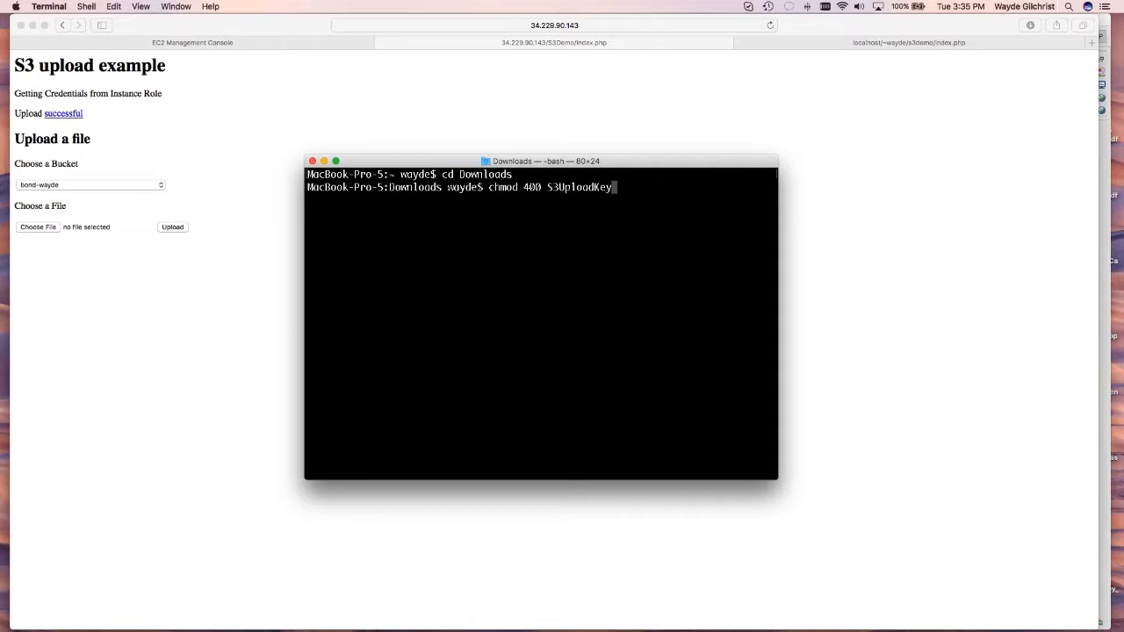
text(.pem.txt)
key(Return)
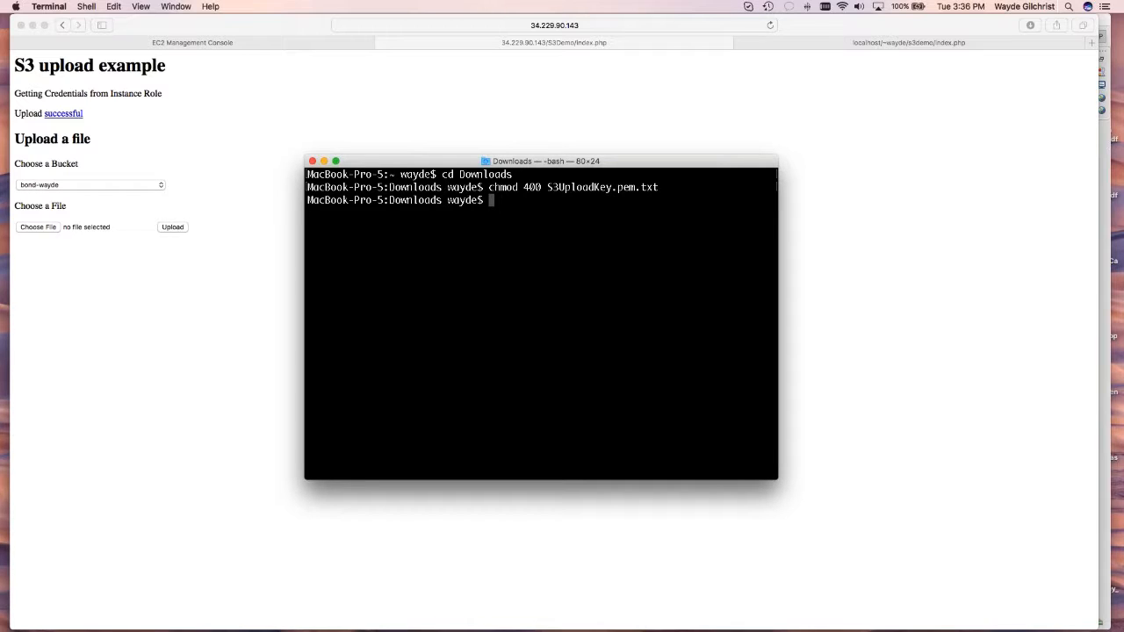
- Connect over SSH to 34.229.90.143 as ec2-user with the S3UploadKey.pem.txt key file
text(ssh -i S3Upl)
key(BackSpace)
key(BackSpace)
key(BackSpace)
text(UploadKey.pem.)
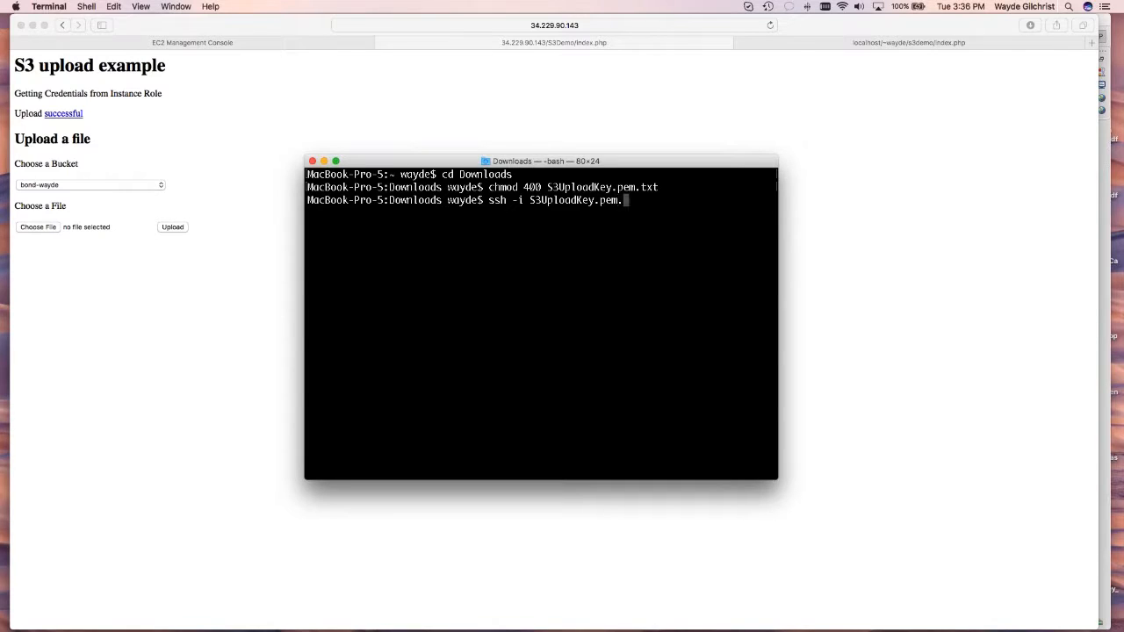
text(txt ec2-user@)
key(super+v)
key(Return)
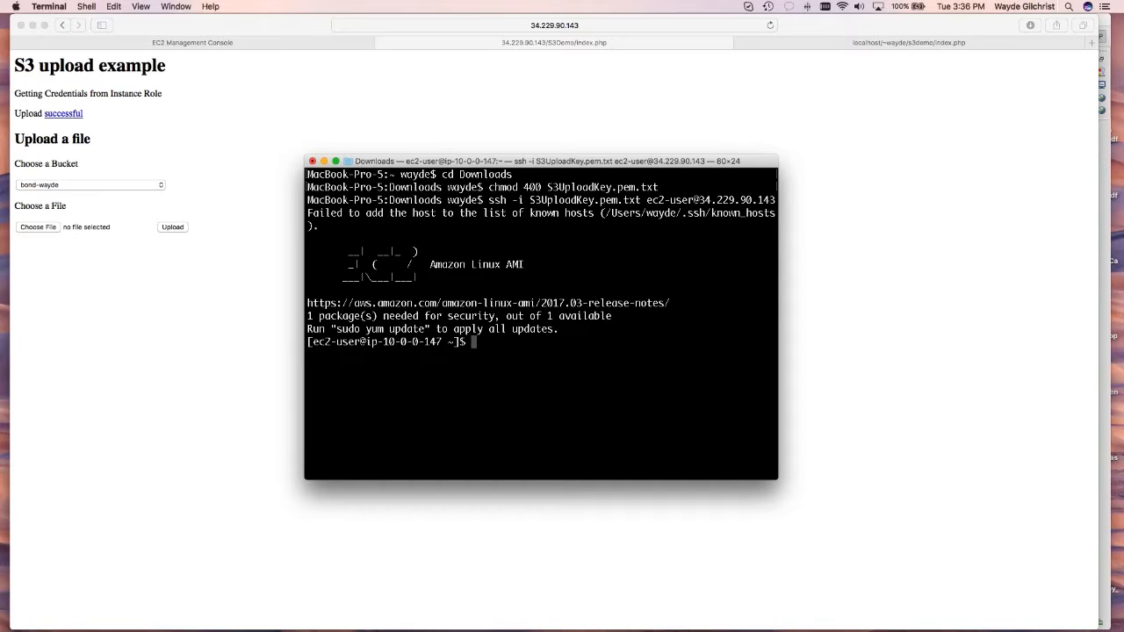
- Go to /var/www/html and list its contents, and do the same in its S3Demo folder
text(cd /var/www/html)
key(Return)
text(ls)
key(Return)
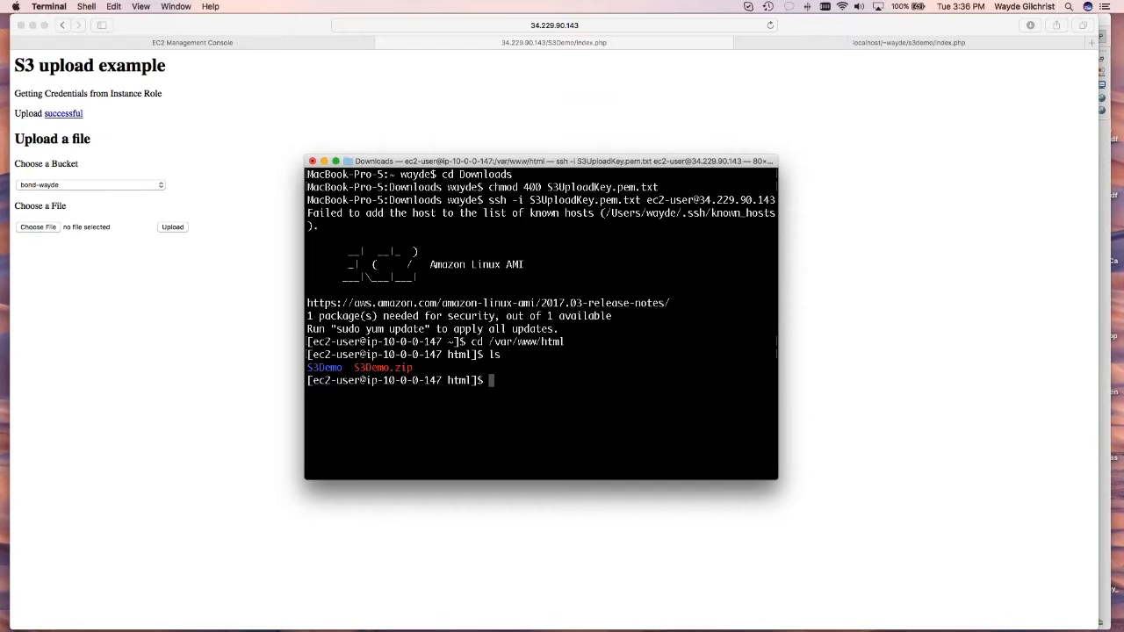
text(cd S3Demo)
key(Return)
text(ls)
key(Return)
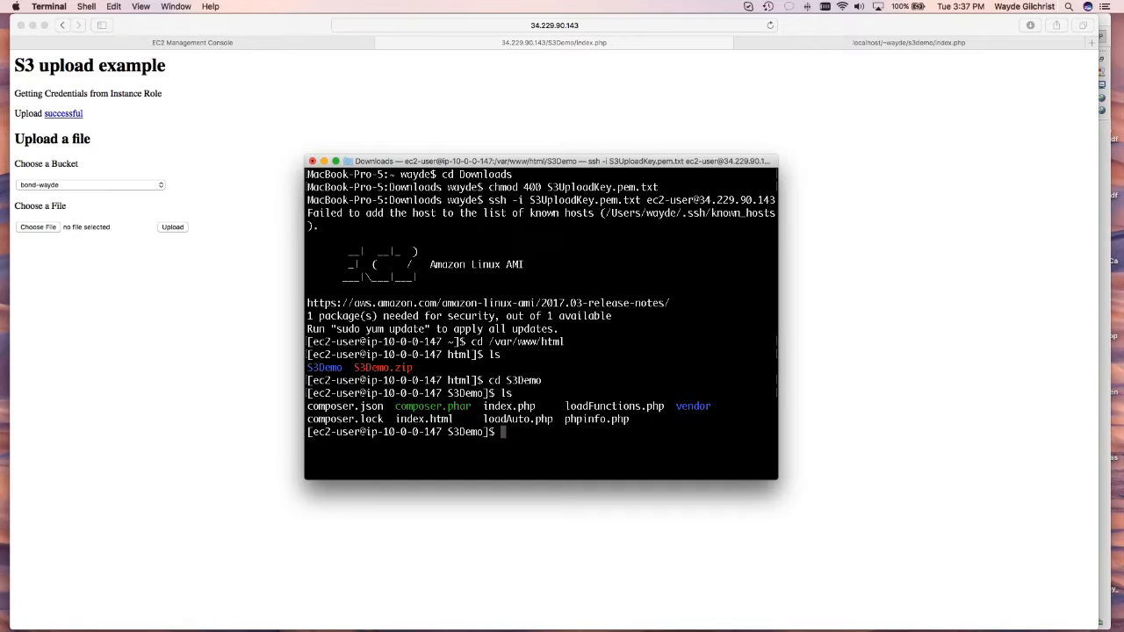
- Switch to the EC2 Management Console, select only the Windows Command Host instance and examine its key pair name
click(225, 46)
click(226, 46)
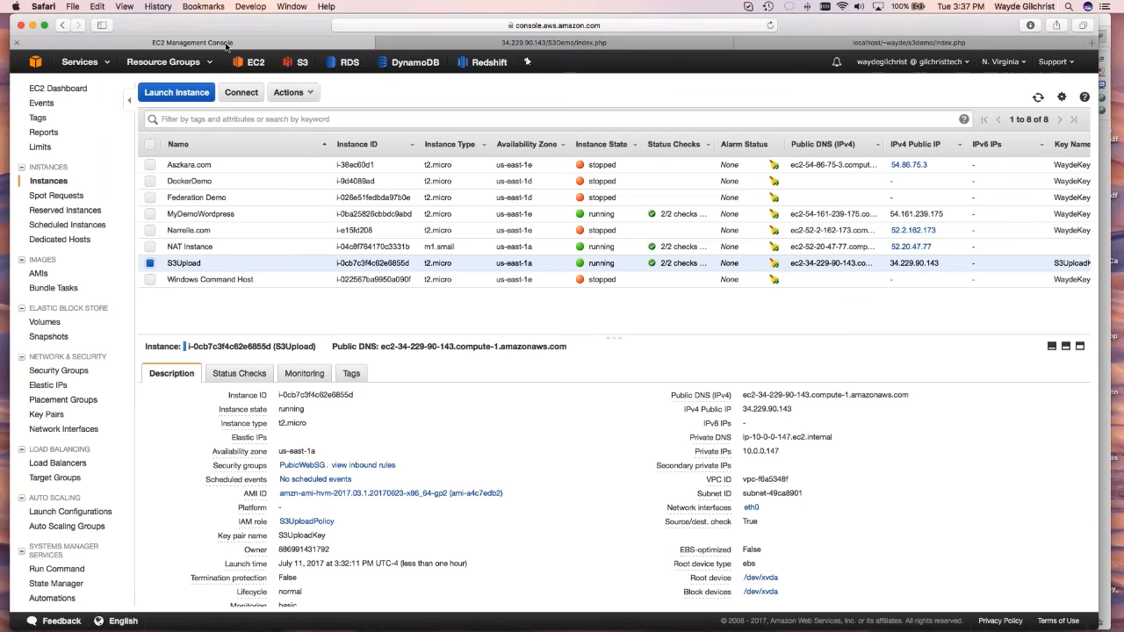
click(156, 265)
click(150, 280)
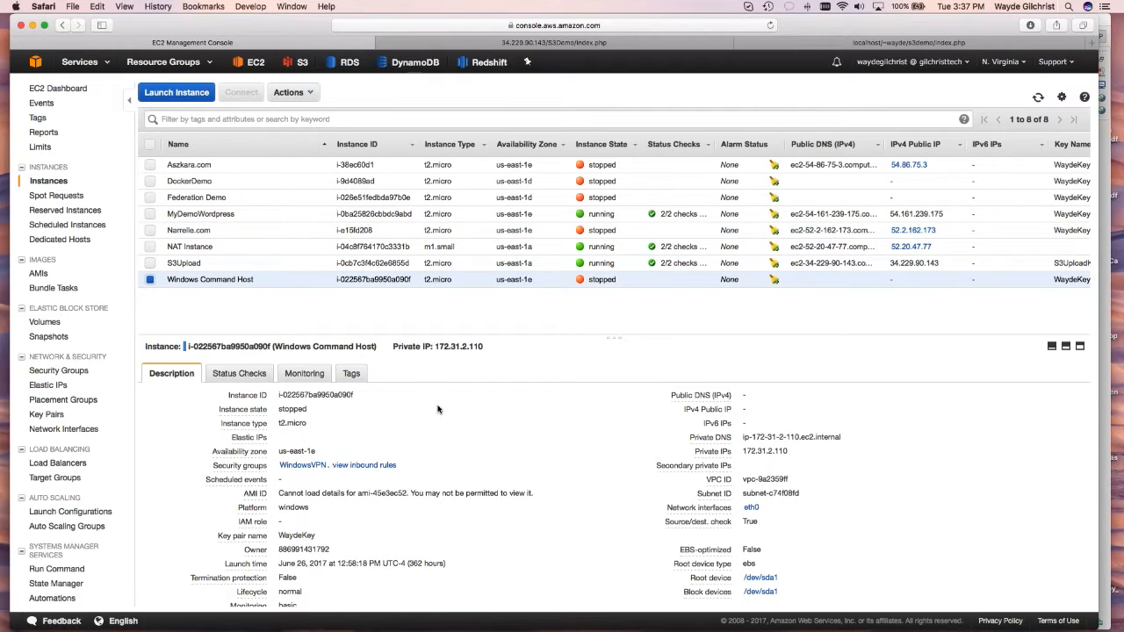
scroll(448, 425, down, 2)
scroll(449, 424, down, 2)
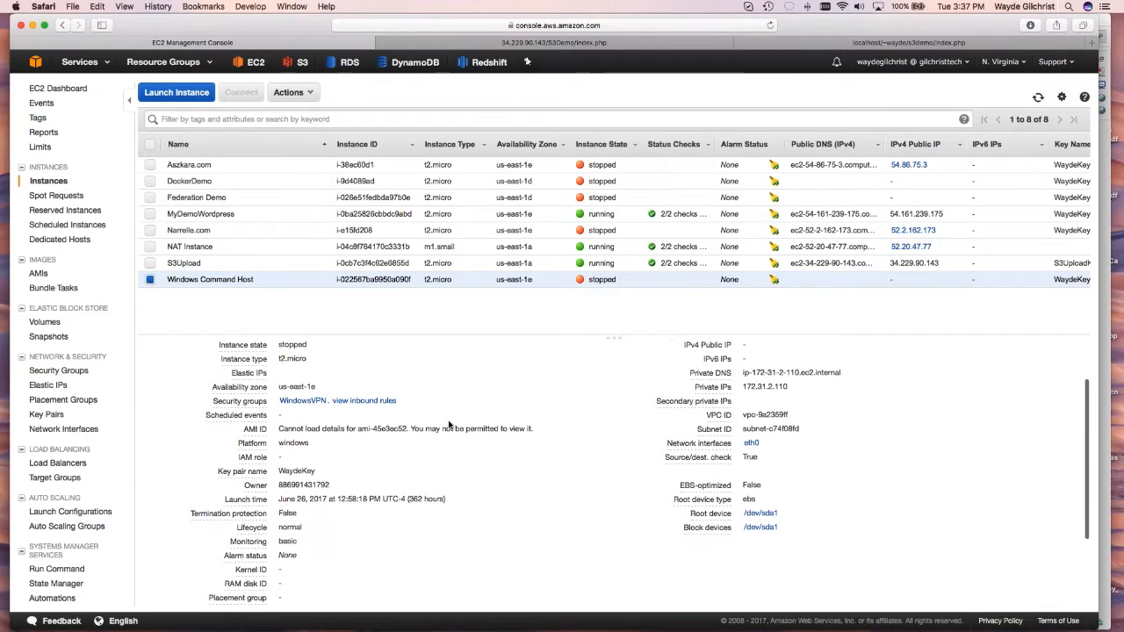
double_click(302, 471)
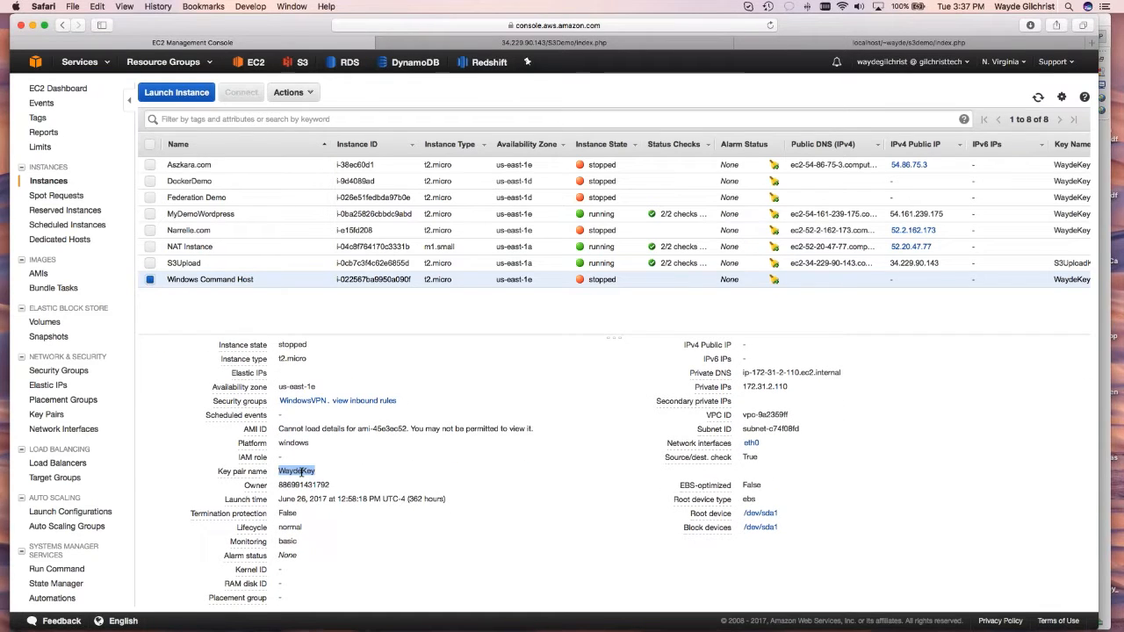
scroll(349, 477, up, 3)
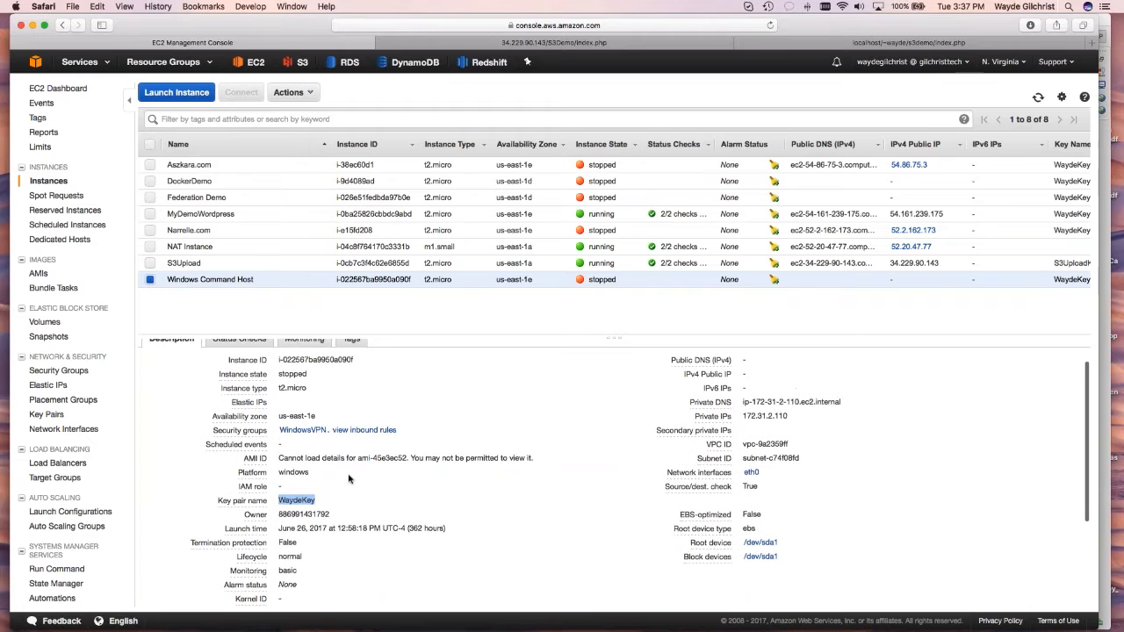
- Request the Windows password of the Windows Command Host and load WaydeKey.pem.txt from Downloads as its private key file
click(288, 94)
click(312, 128)
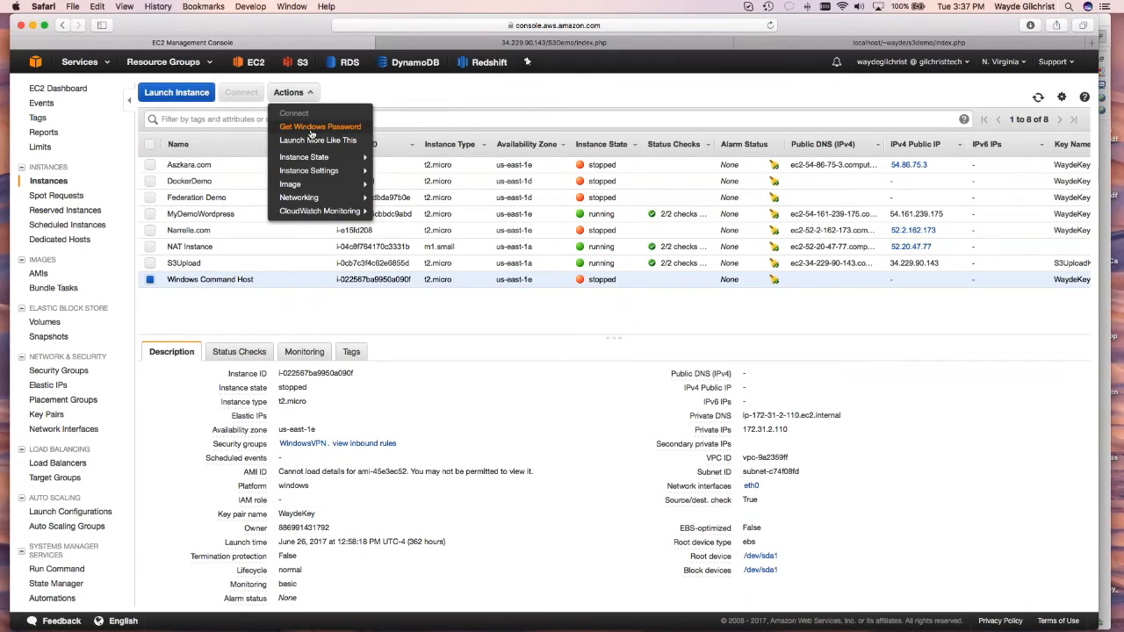
click(453, 357)
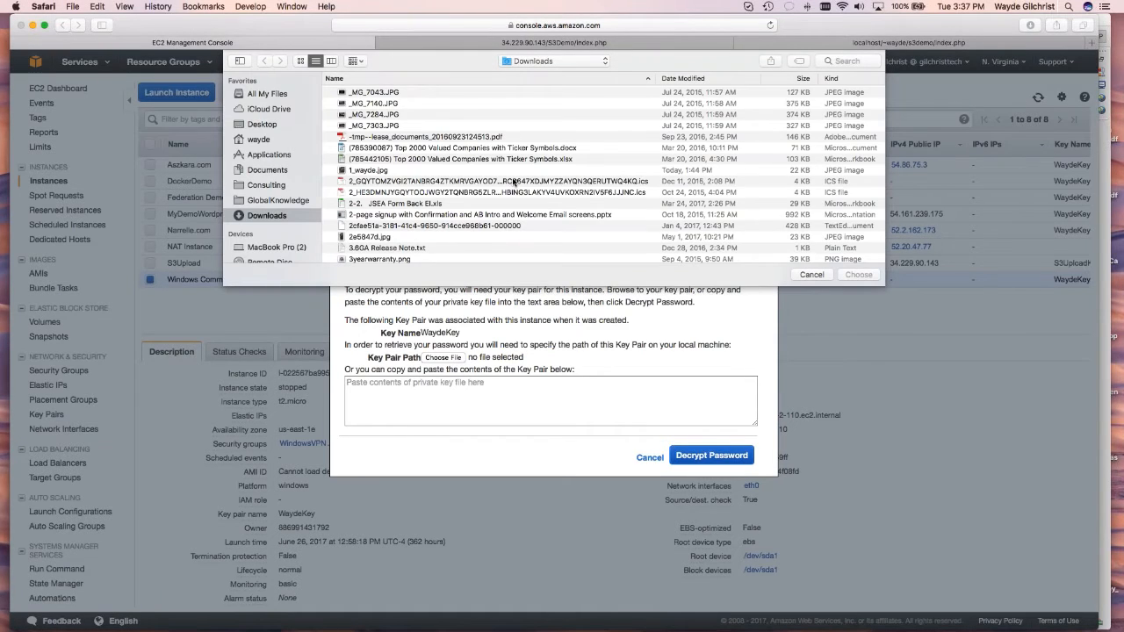
click(567, 80)
scroll(566, 136, down, 5)
double_click(430, 197)
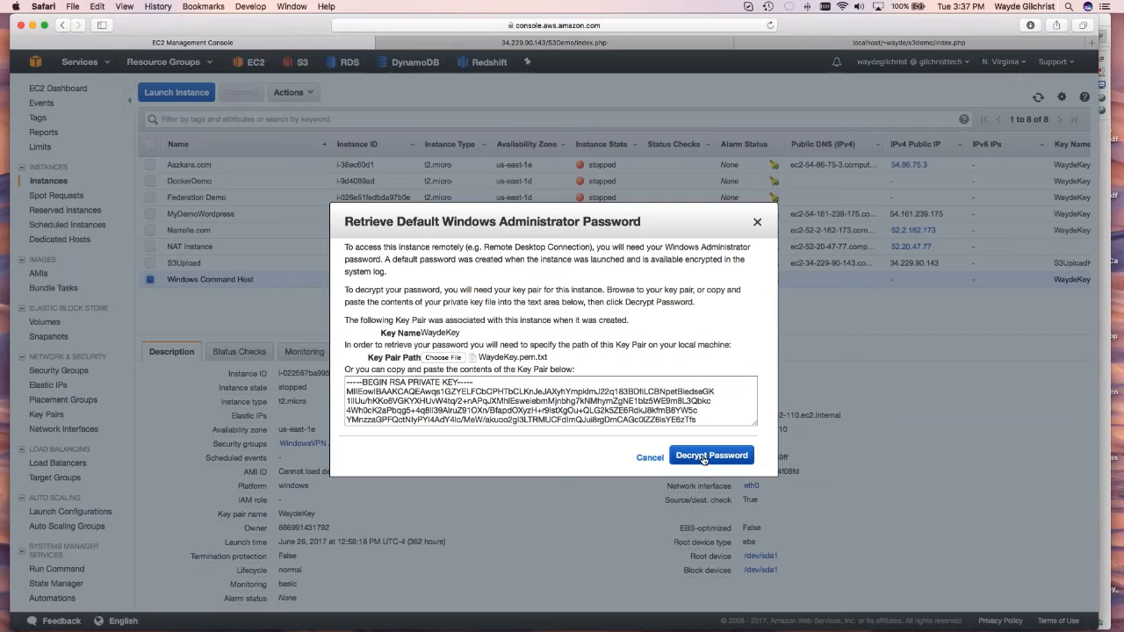
- Decrypt the default Windows administrator password and examine the password field
click(704, 457)
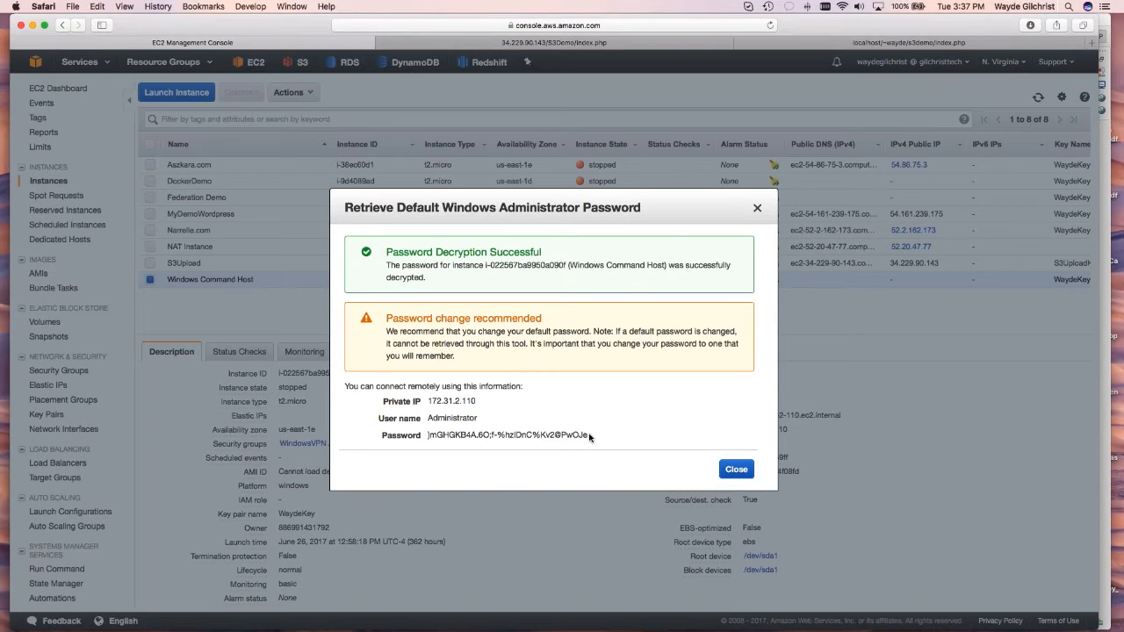
drag(590, 436, 423, 434)
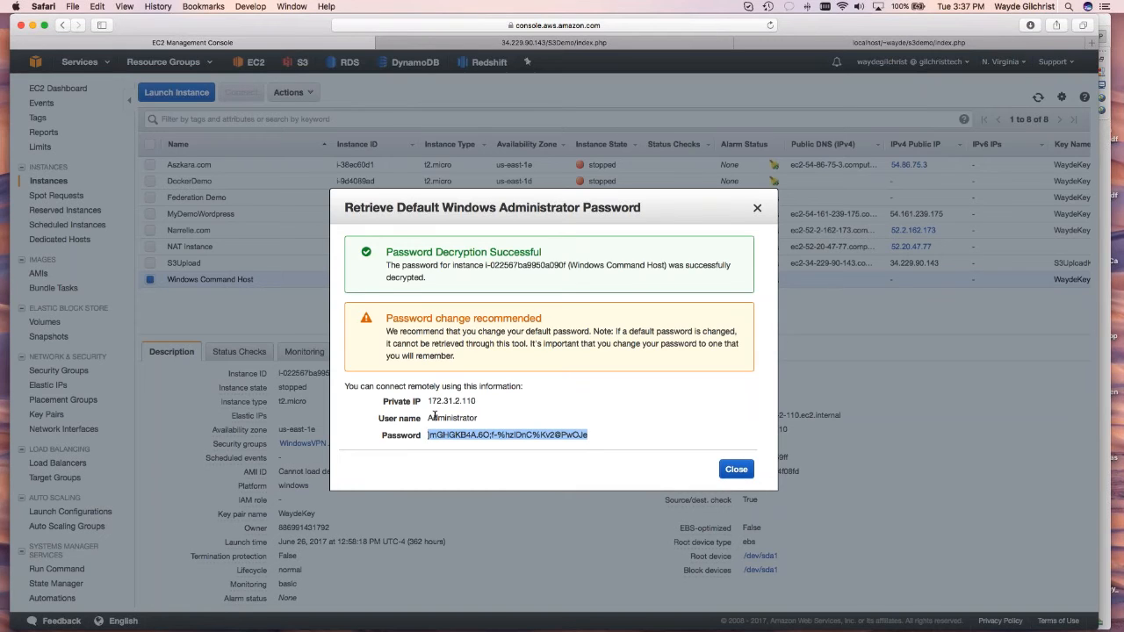
click(622, 438)
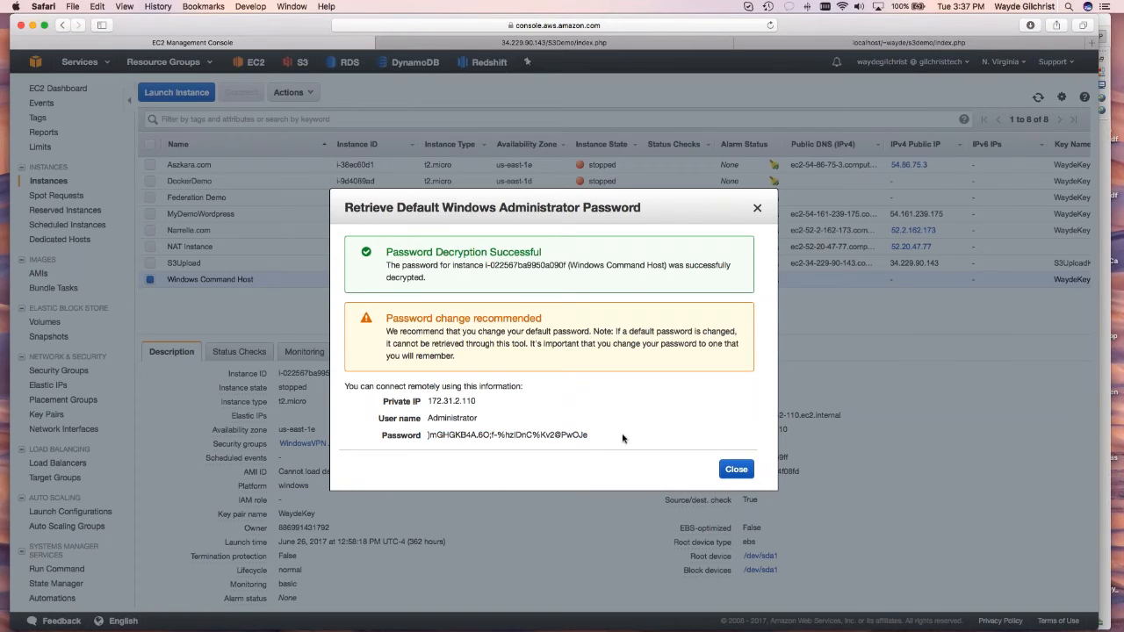